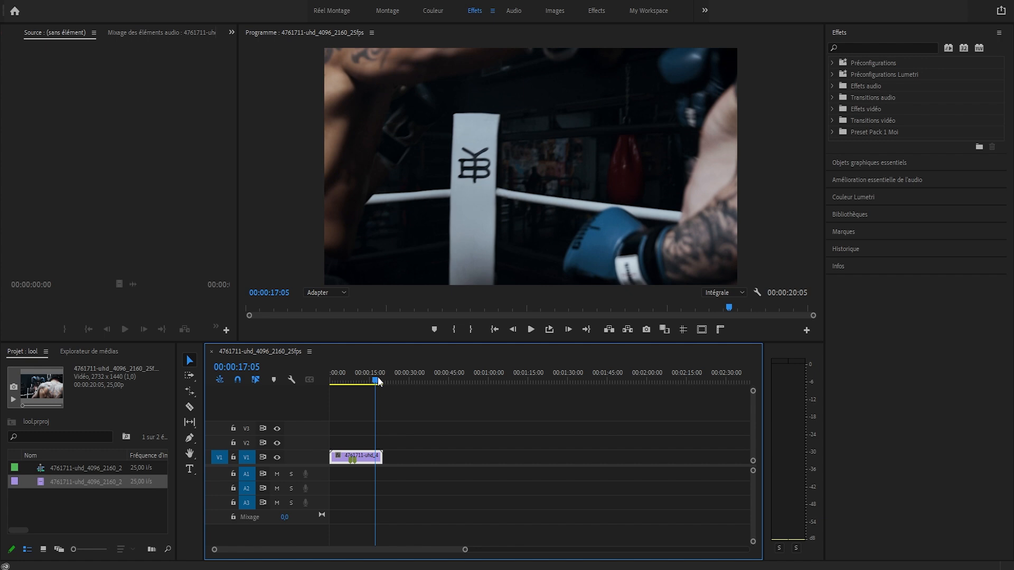
Step: Split the clip on V1 at 00:00:03:20 and select the resulting first piece
drag(381, 382, 341, 380)
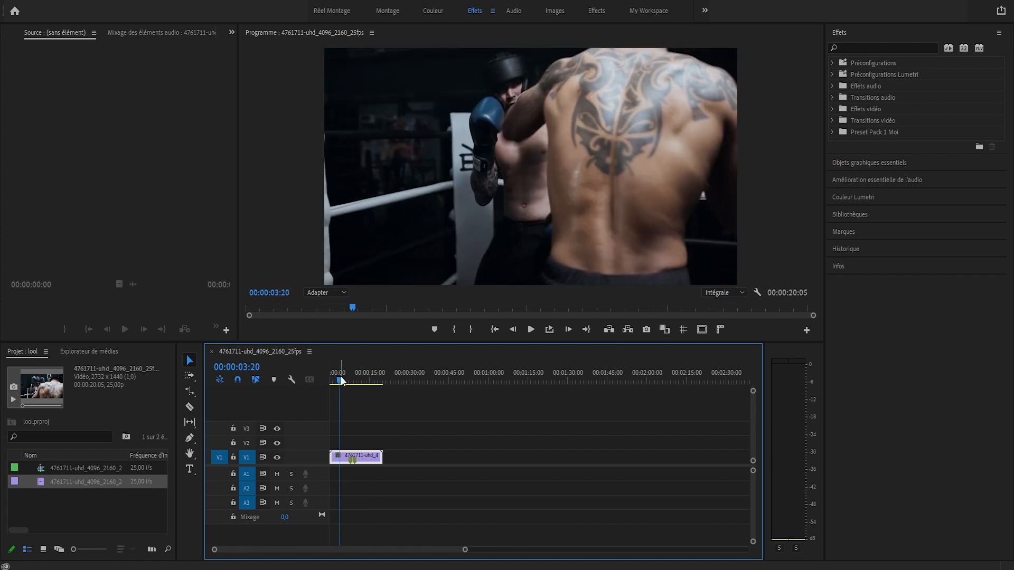
key(ctrl+k)
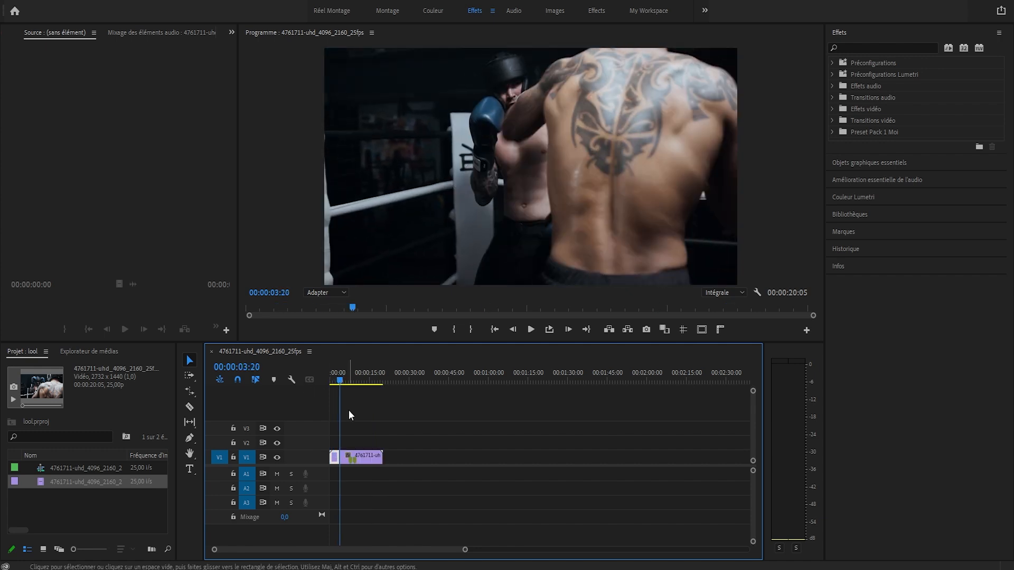
click(333, 458)
Step: Cut the remaining long piece on V1 at three more points with the Razor tool, then return to the Selection tool
click(347, 376)
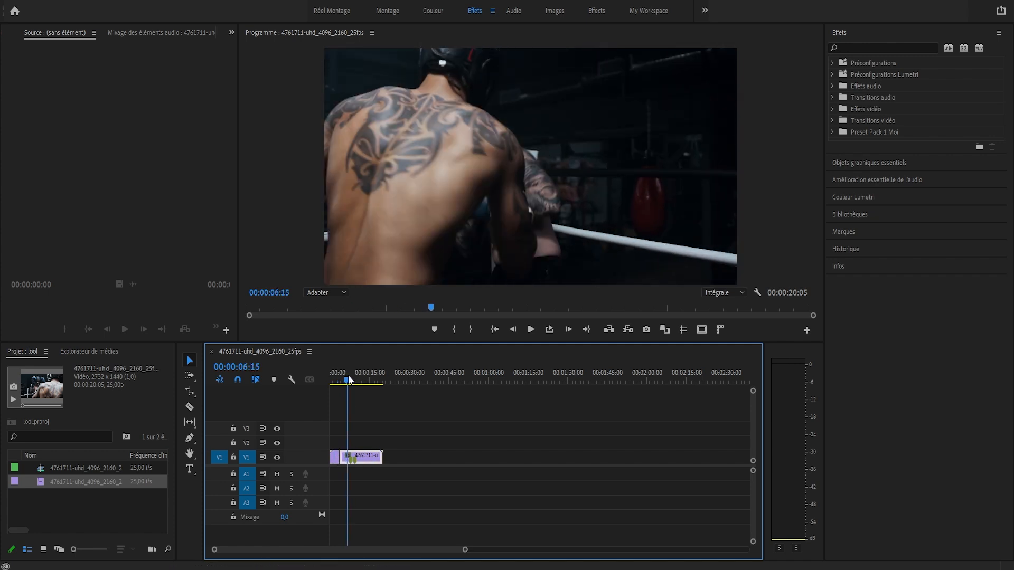
key(c)
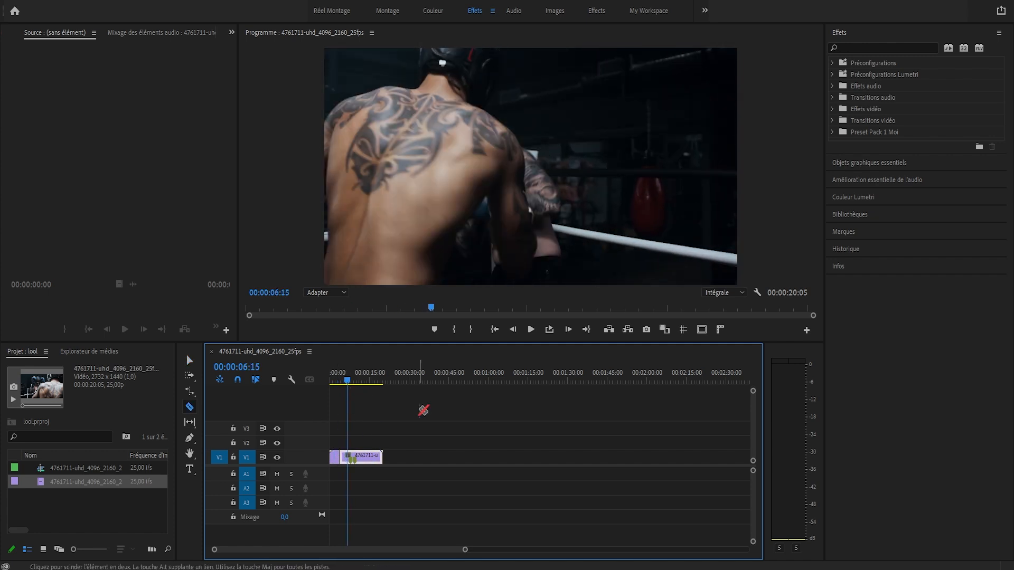
drag(464, 550, 378, 550)
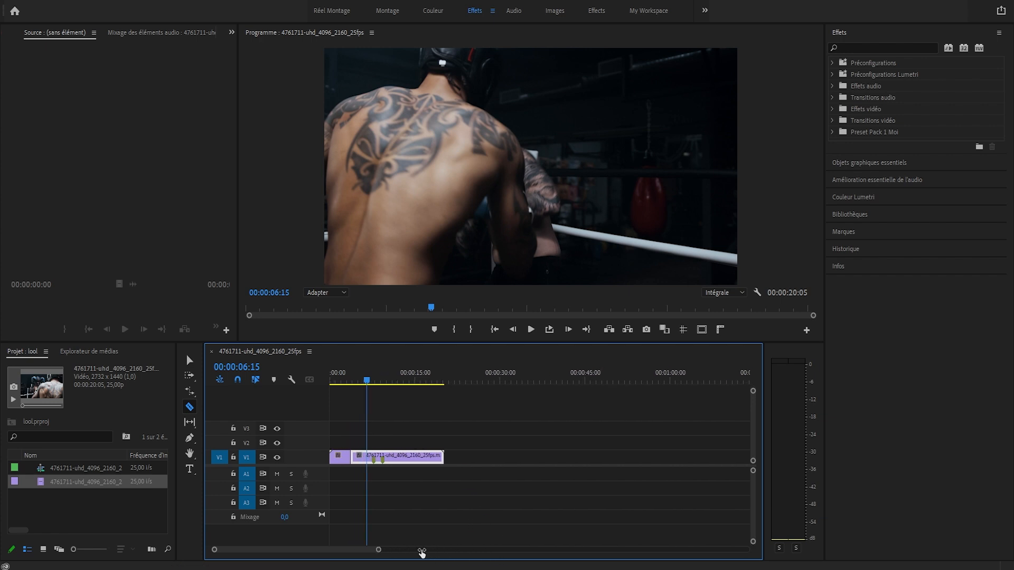
click(382, 457)
click(405, 457)
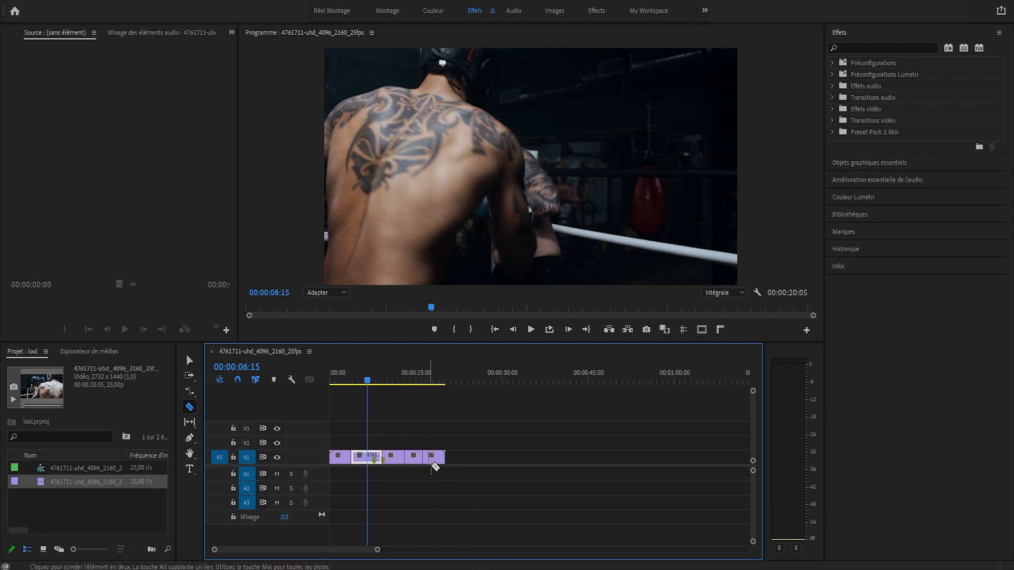
click(423, 458)
click(189, 361)
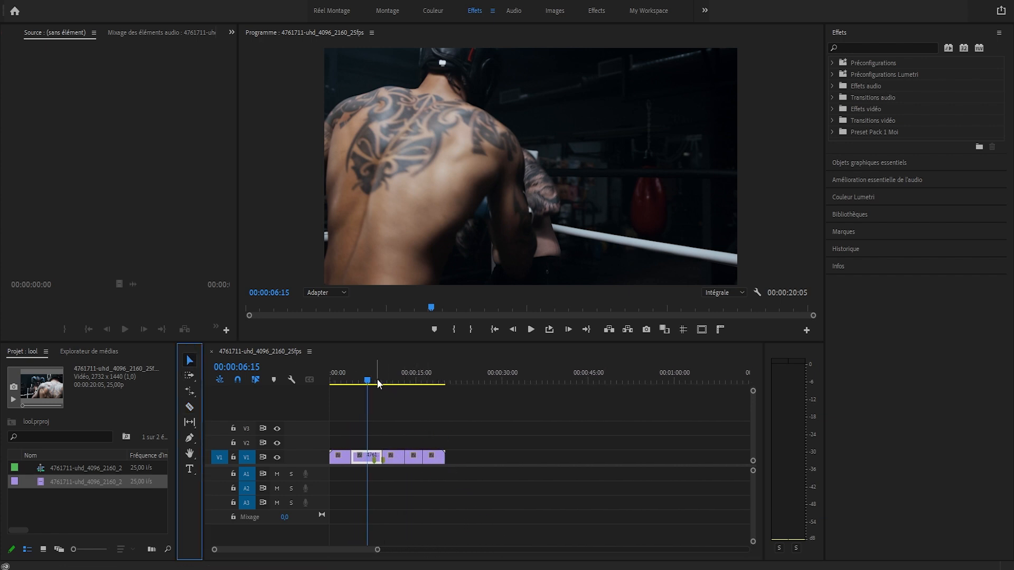
Step: Split the second piece at 00:00:06:13, then undo all the cuts to restore the single clip
drag(368, 374, 368, 381)
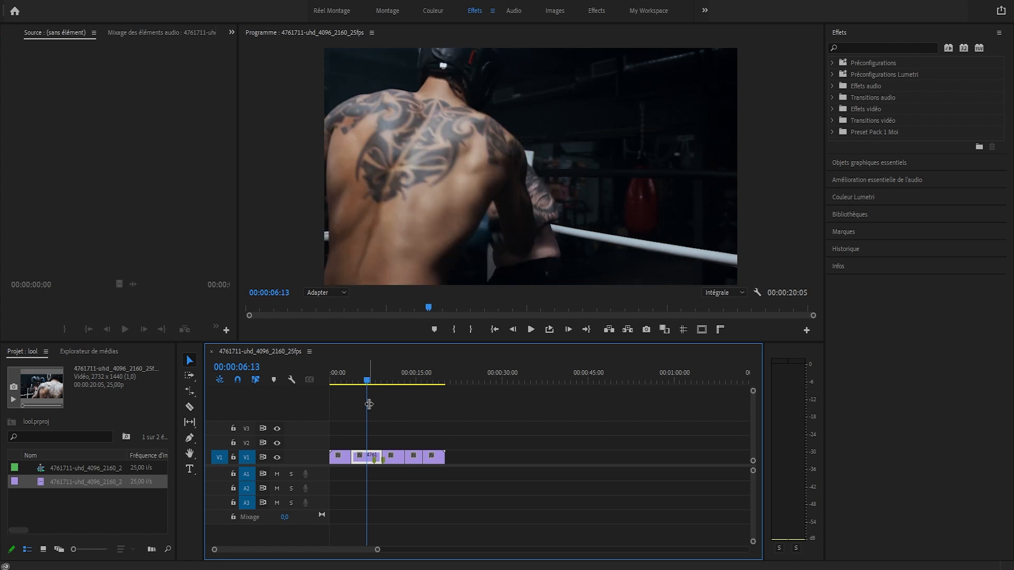
key(ctrl+k)
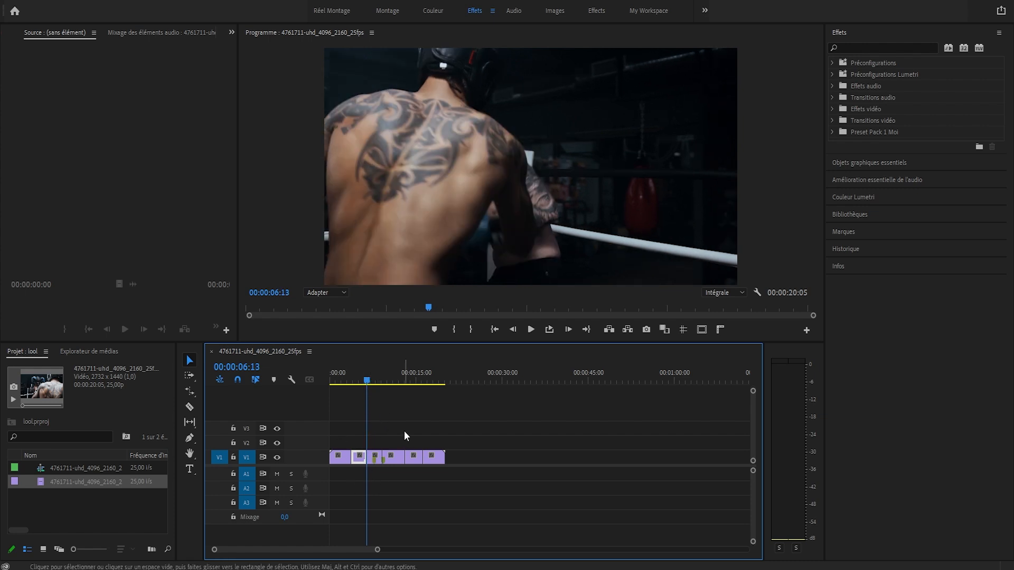
key(ctrl+z)
Step: Duplicate the boxing clip on V1 and place the copy directly against the end of the original
click(375, 456)
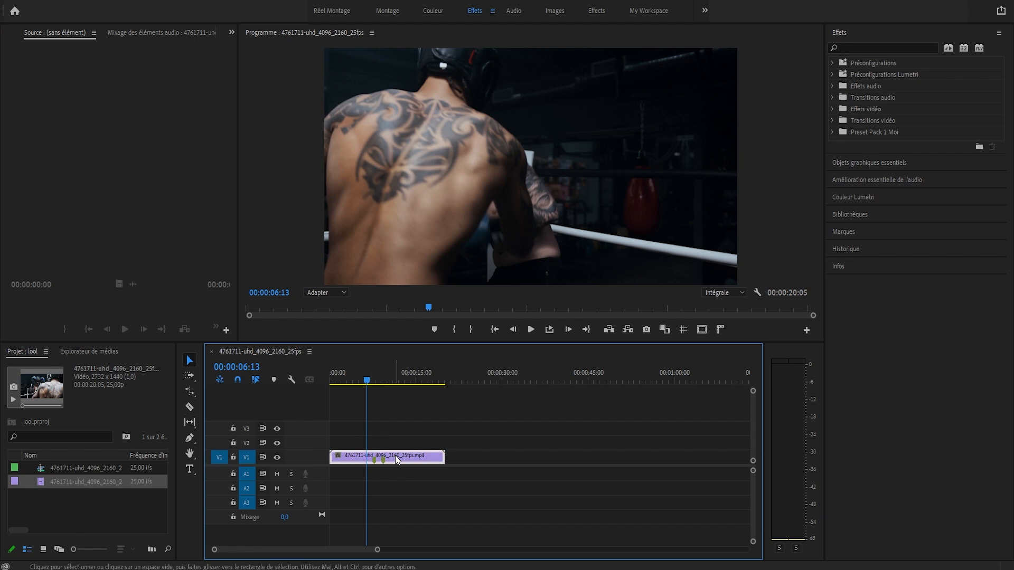
click(457, 369)
key(ctrl+v)
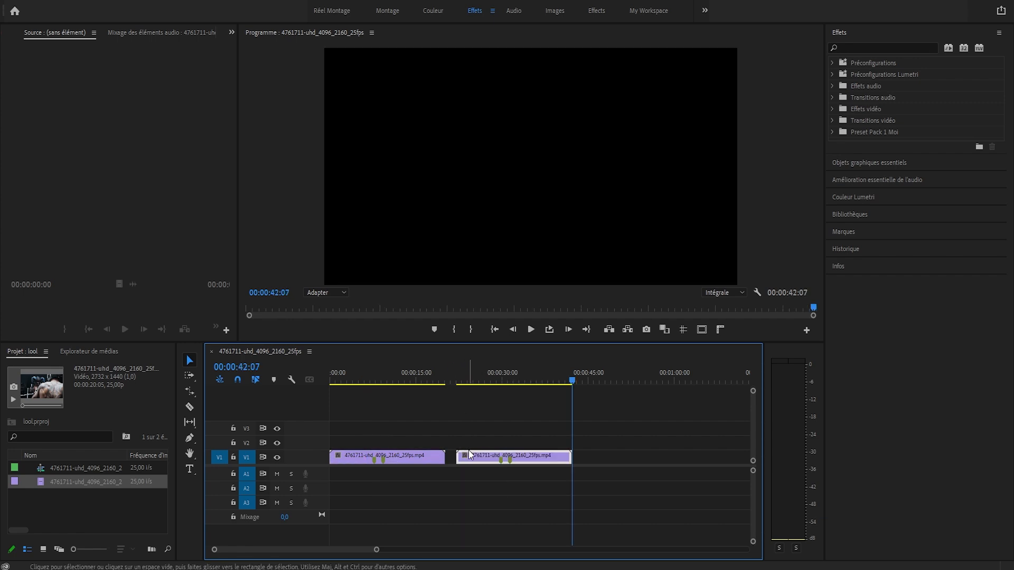
drag(479, 457, 466, 455)
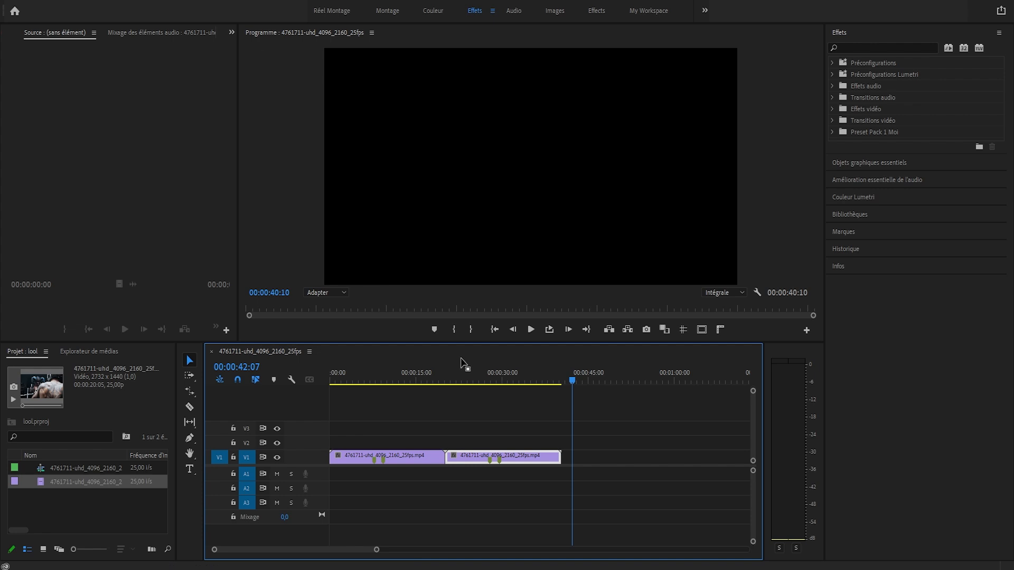
Step: Split the first clip at 00:00:10:24, delete the part after the cut and close the gap before the second clip
mouse_move(411, 373)
mouse_down()
mouse_move(382, 380)
mouse_move(392, 376)
mouse_up()
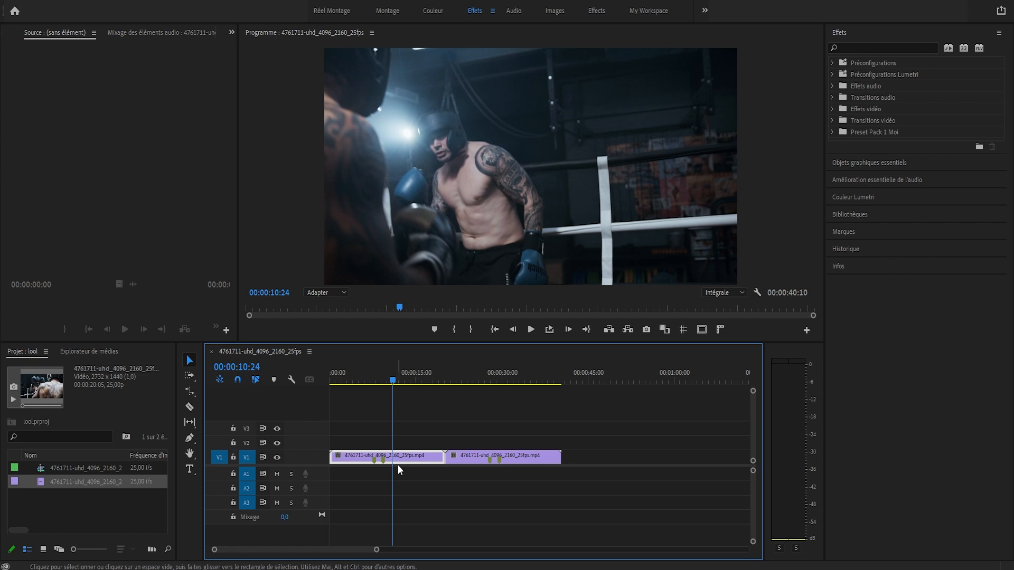
key(ctrl+k)
click(408, 457)
key(Delete)
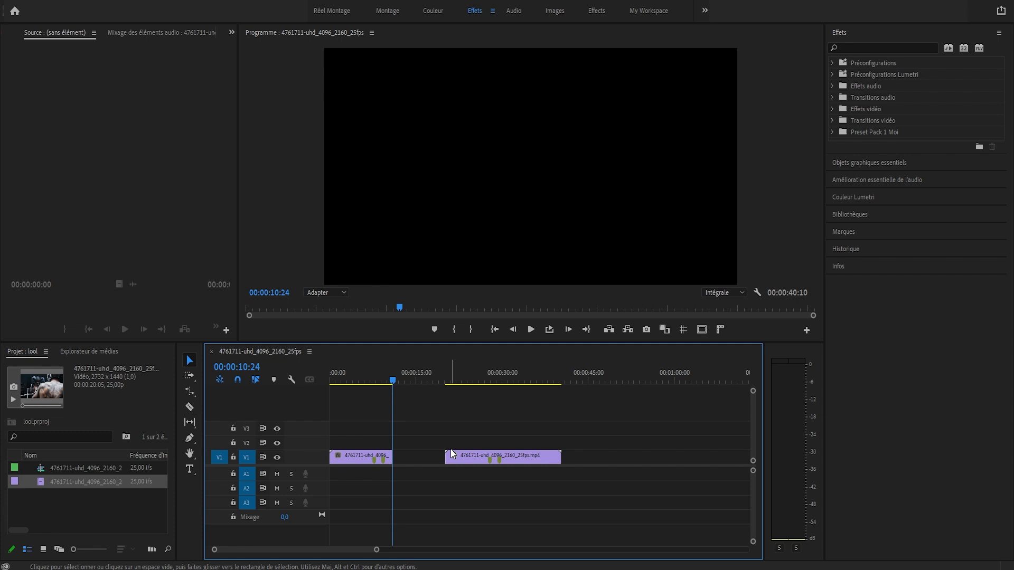
click(413, 463)
key(Delete)
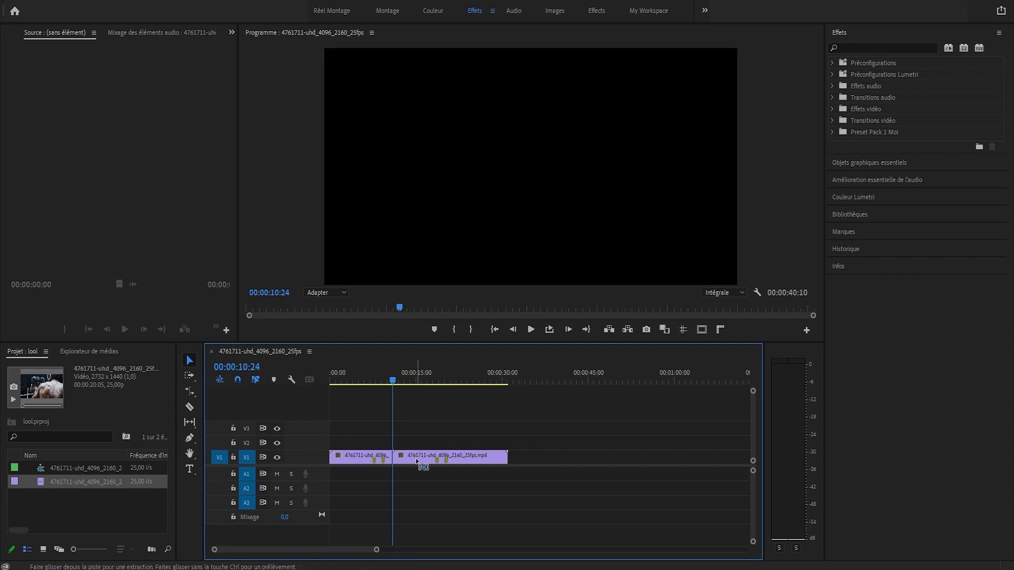
Step: Undo the gap removal, the deletion and the split of the first clip
key(ctrl+z)
key(ctrl+z)
key(ctrl+z)
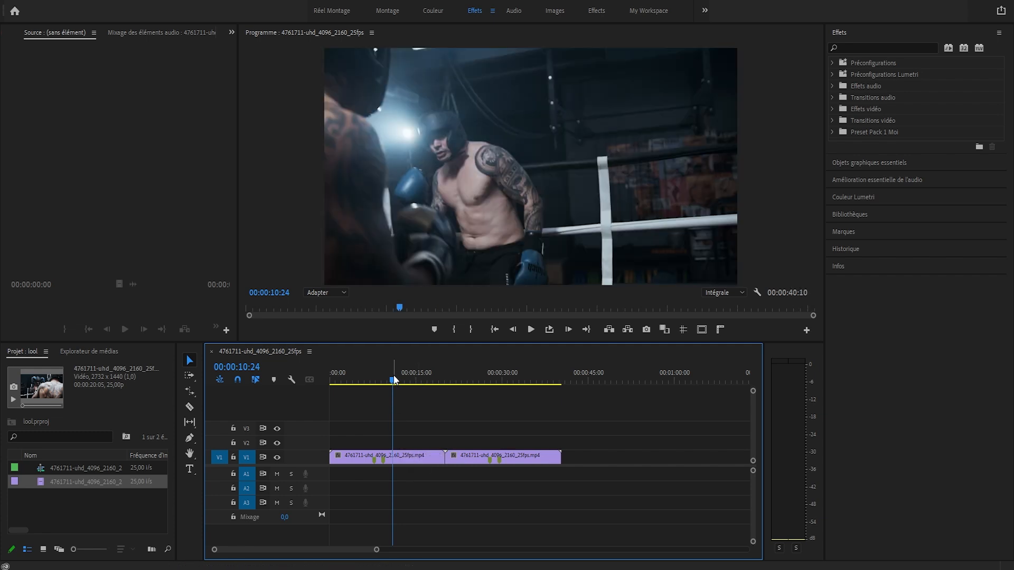
Step: Ripple-trim the end of the first clip to the playhead at 00:00:10:24, then undo the trim
key(w)
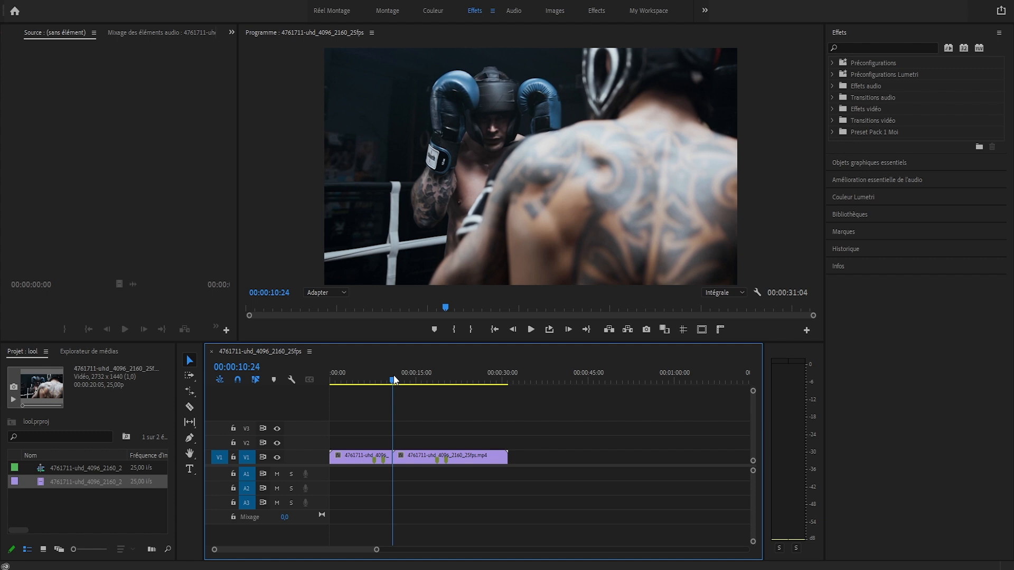
key(ctrl+z)
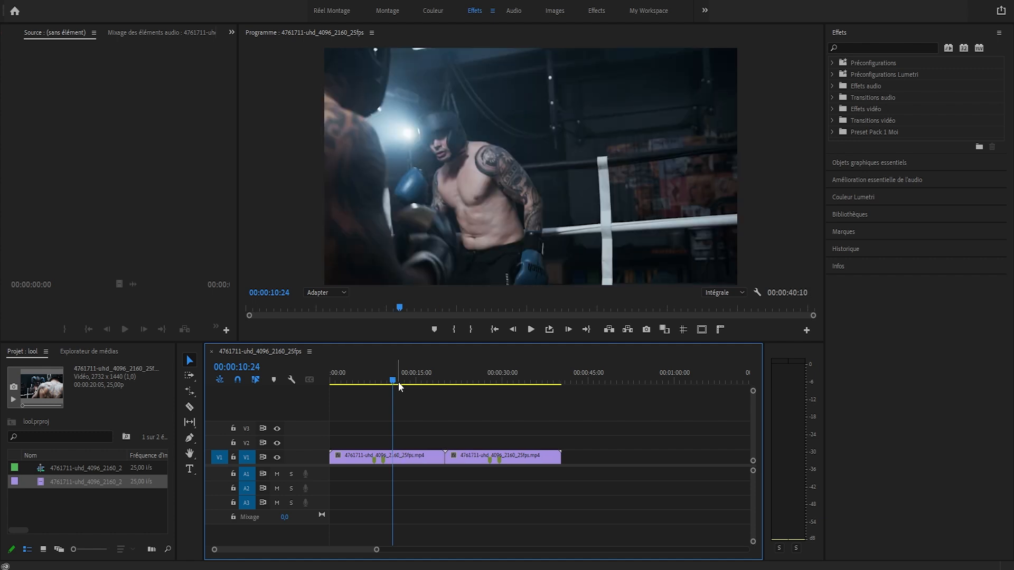
Step: Ripple-trim the first clip's start at 00:00:06:09 and the second clip's start at 00:00:18:01 and end at 00:00:25:07, then undo these trims
drag(398, 382, 368, 379)
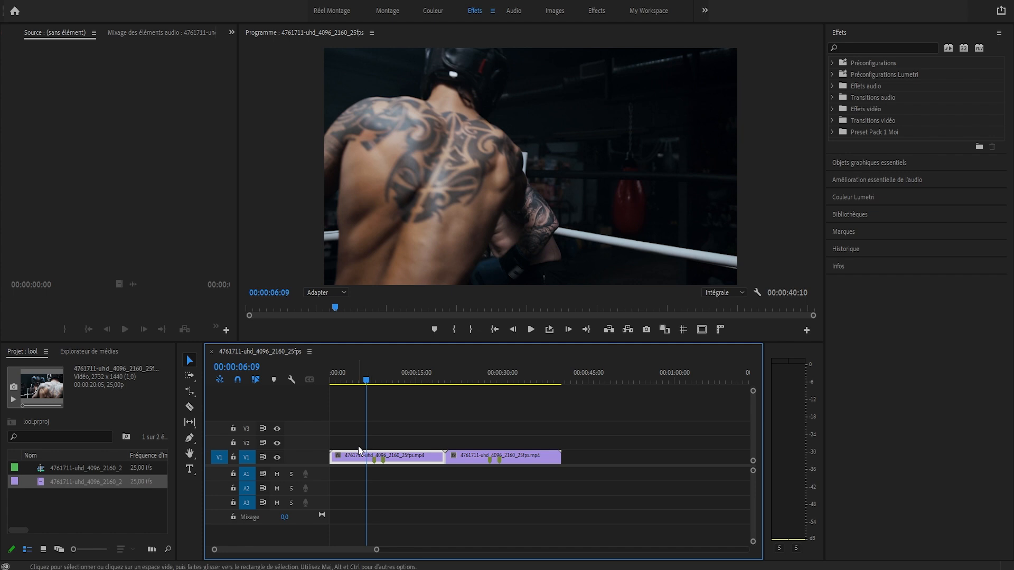
key(q)
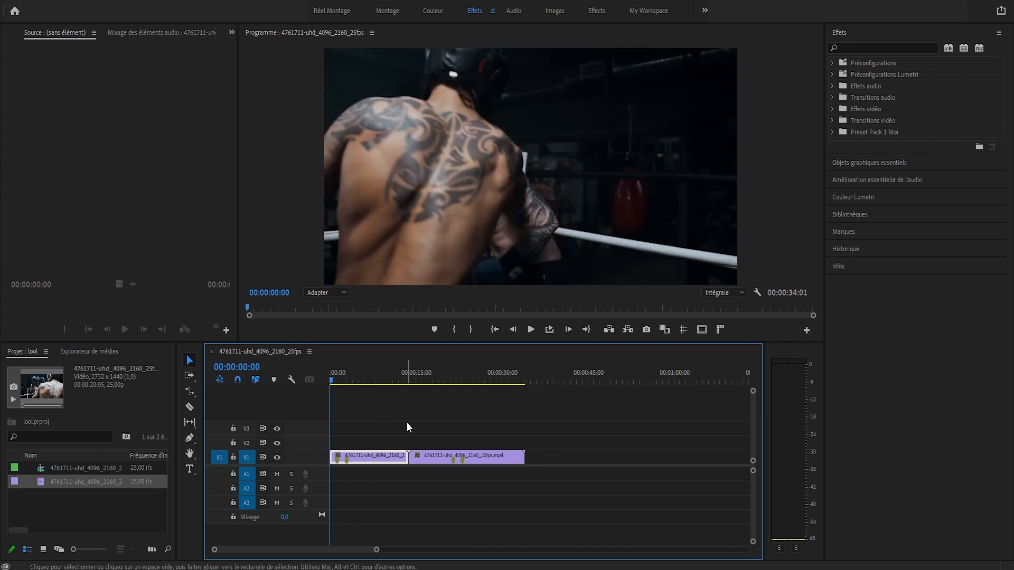
click(433, 376)
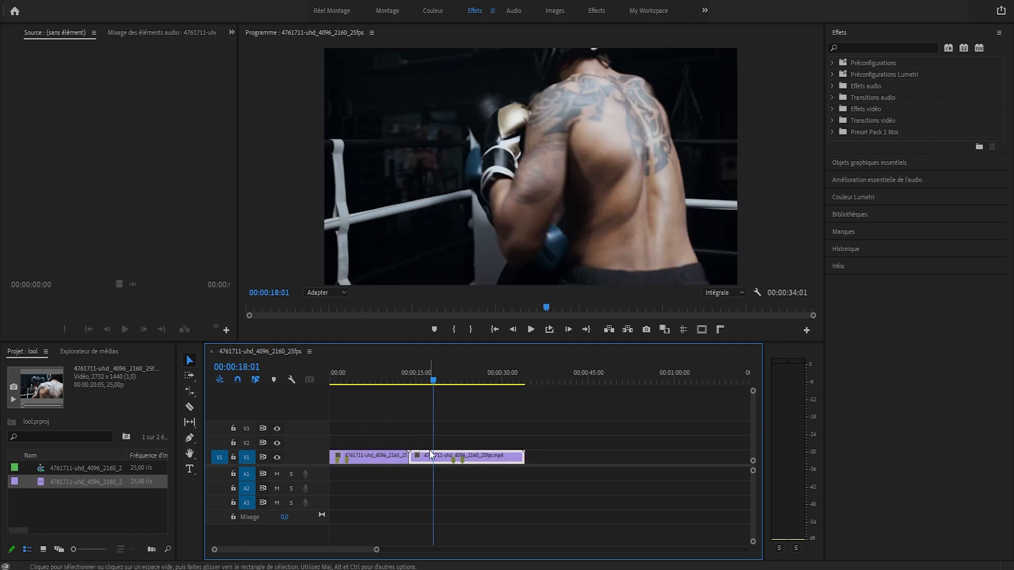
key(q)
click(477, 375)
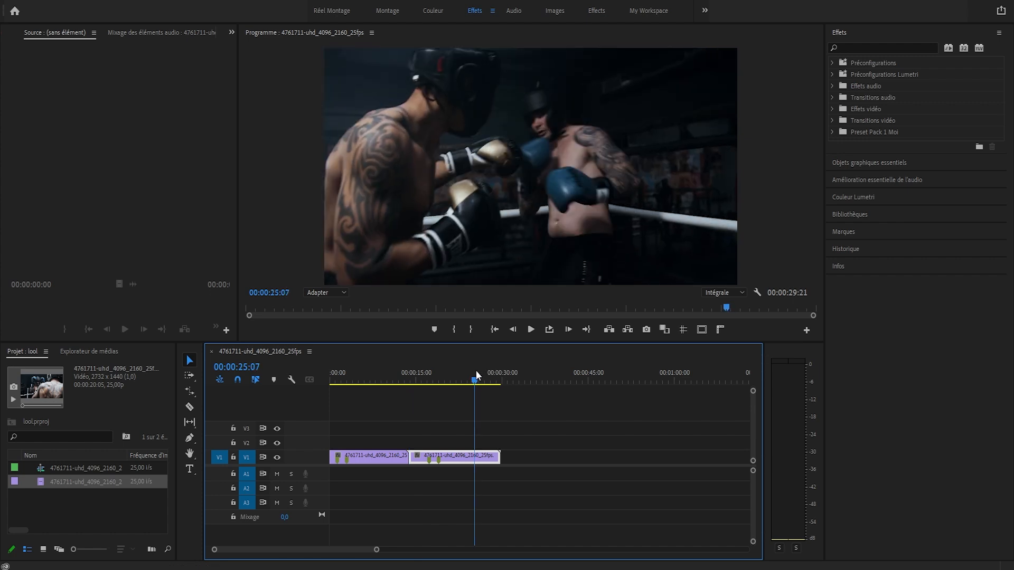
key(w)
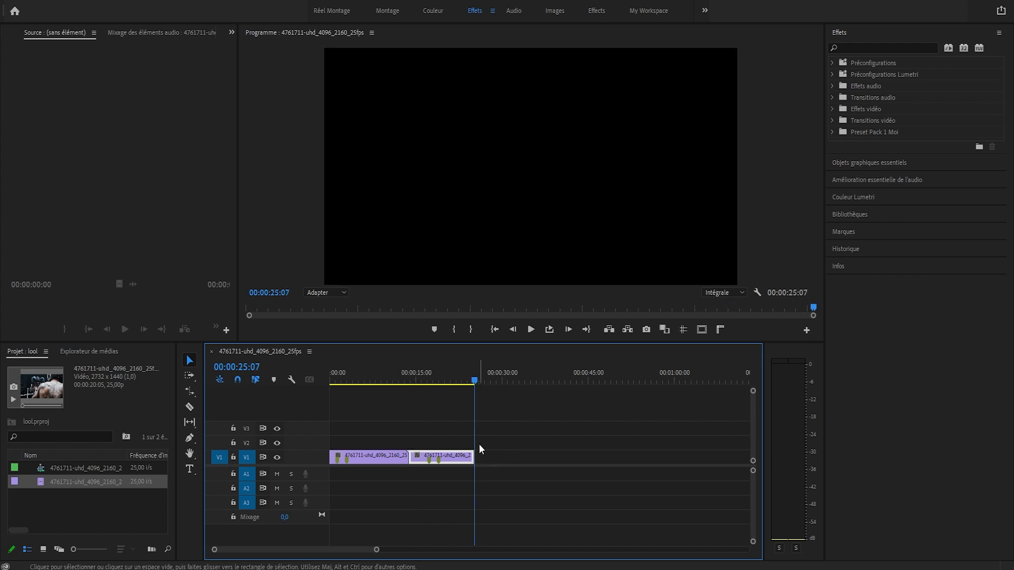
key(ctrl+z)
key(ctrl+z)
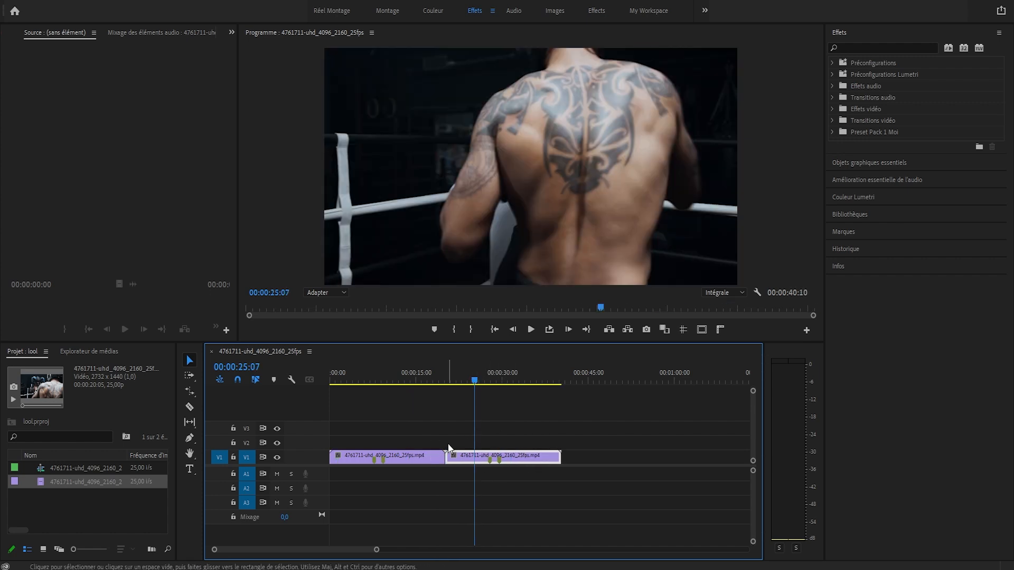
Step: Scrub through the first clip and play it back from several points, including from the start of the sequence
click(354, 373)
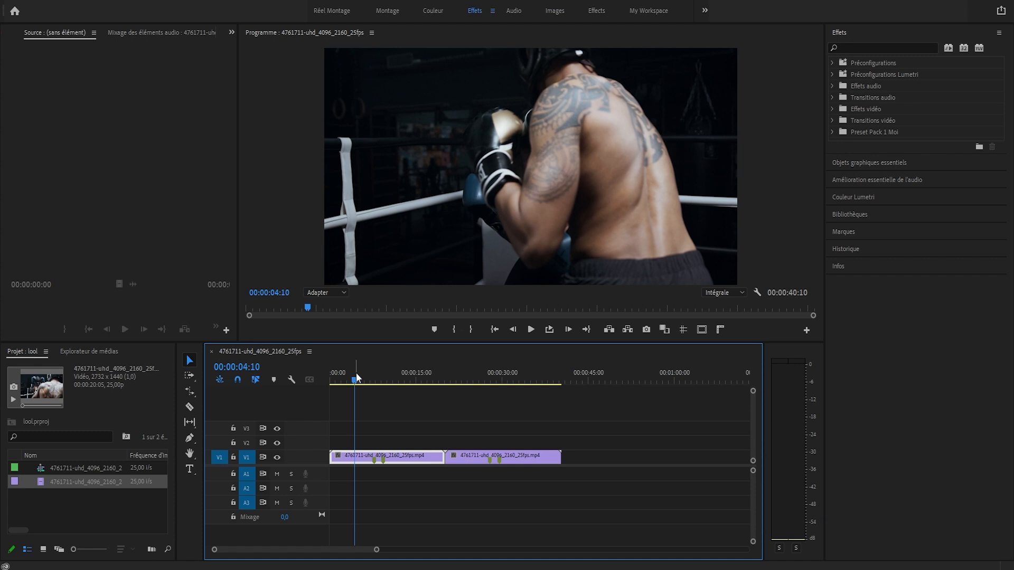
click(354, 363)
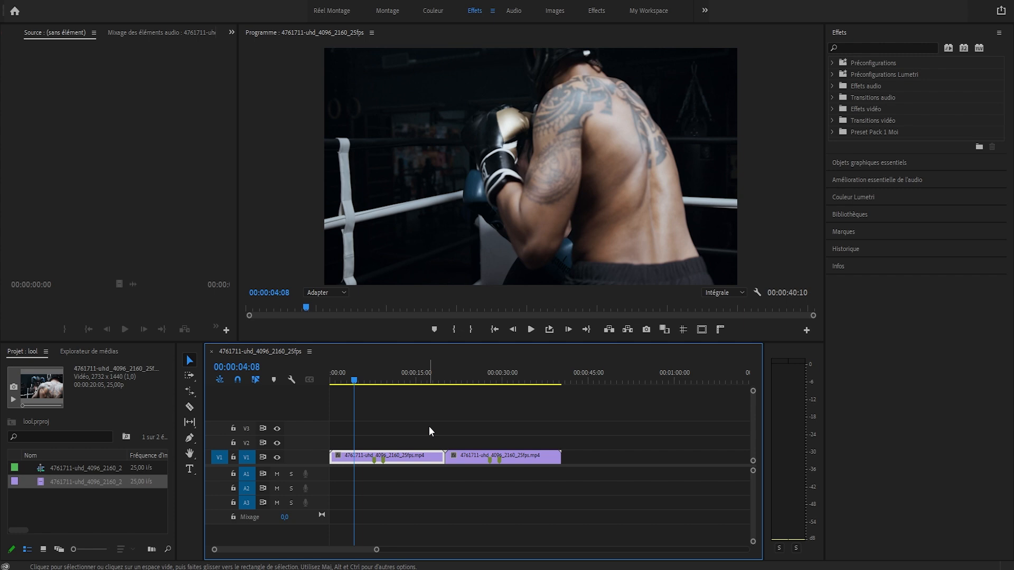
drag(378, 380, 372, 380)
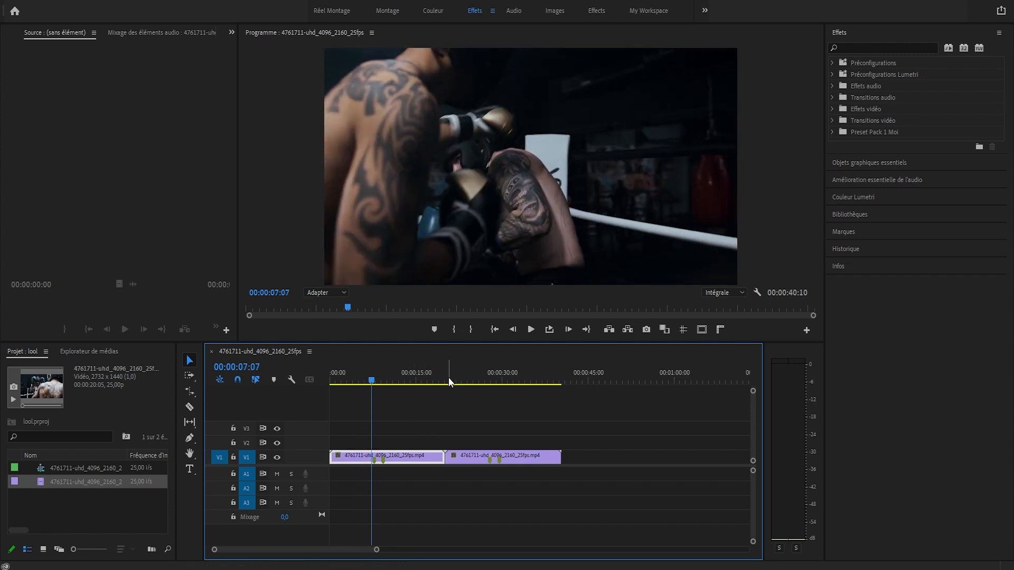
click(531, 330)
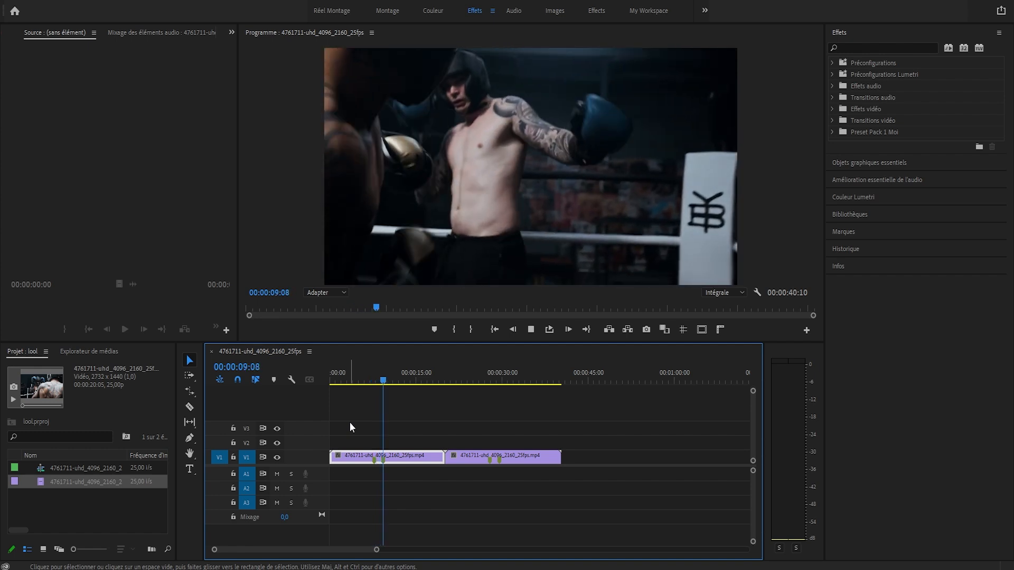
key(space)
key(space)
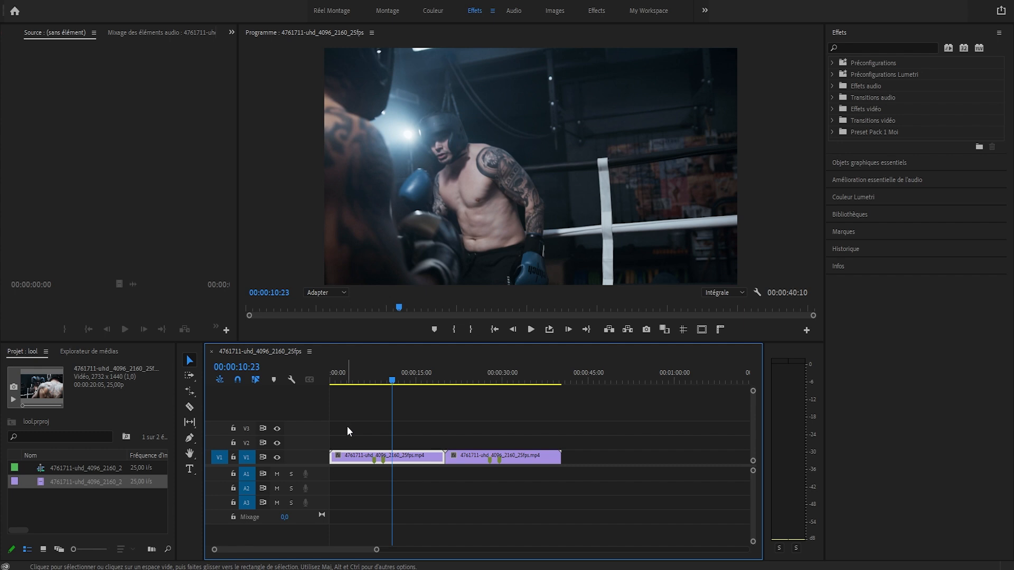
key(Home)
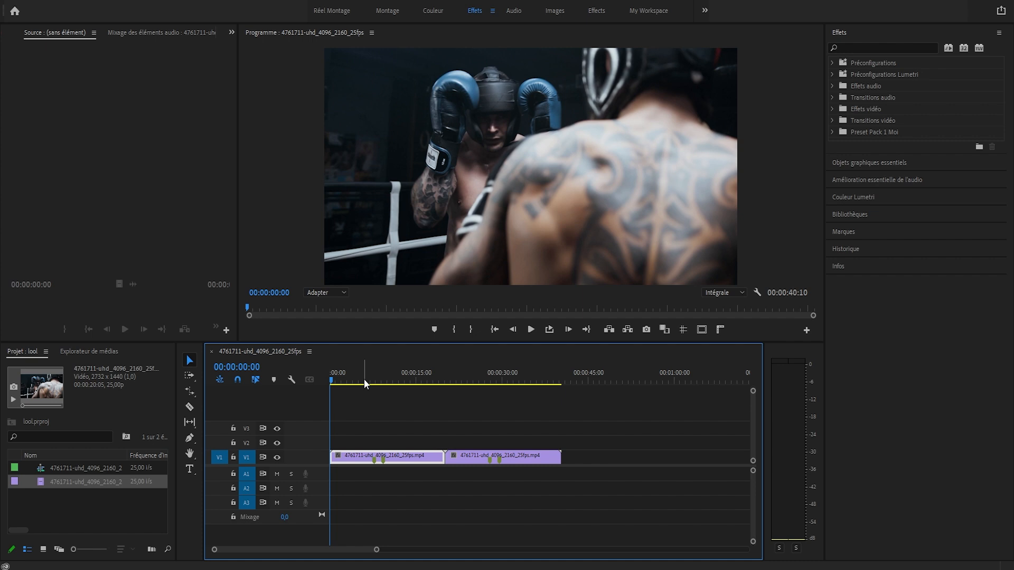
key(space)
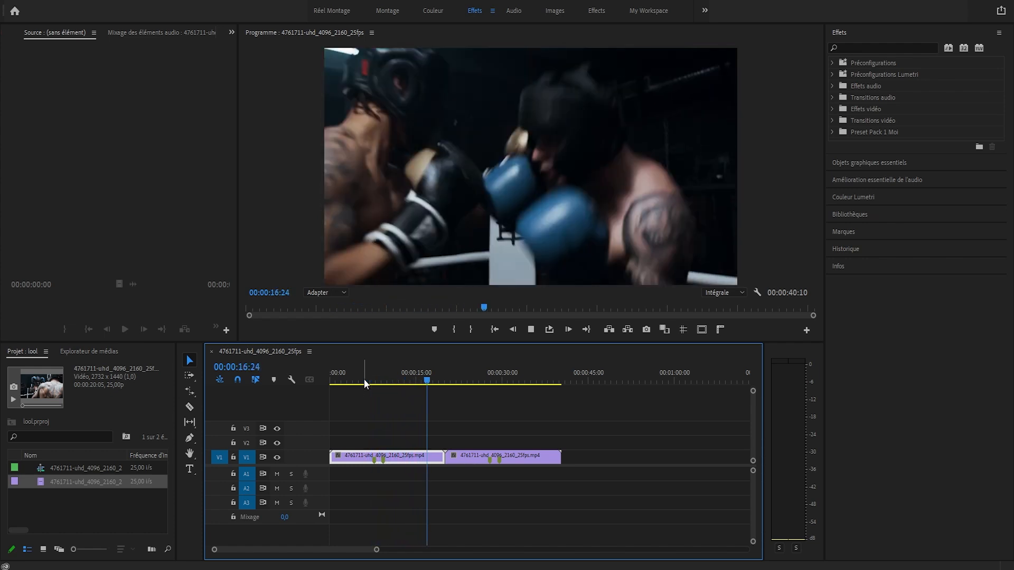
key(space)
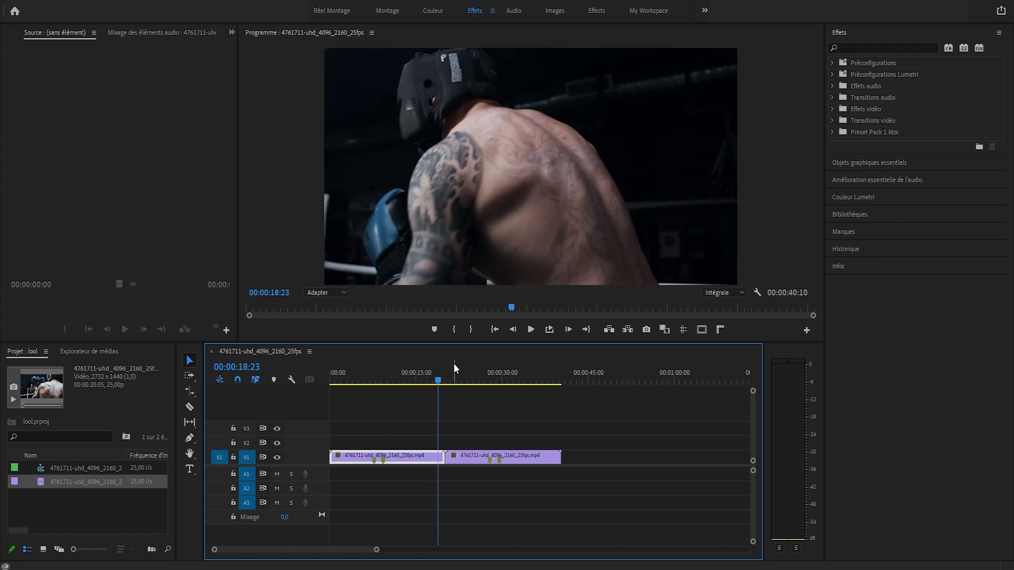
drag(401, 369, 394, 369)
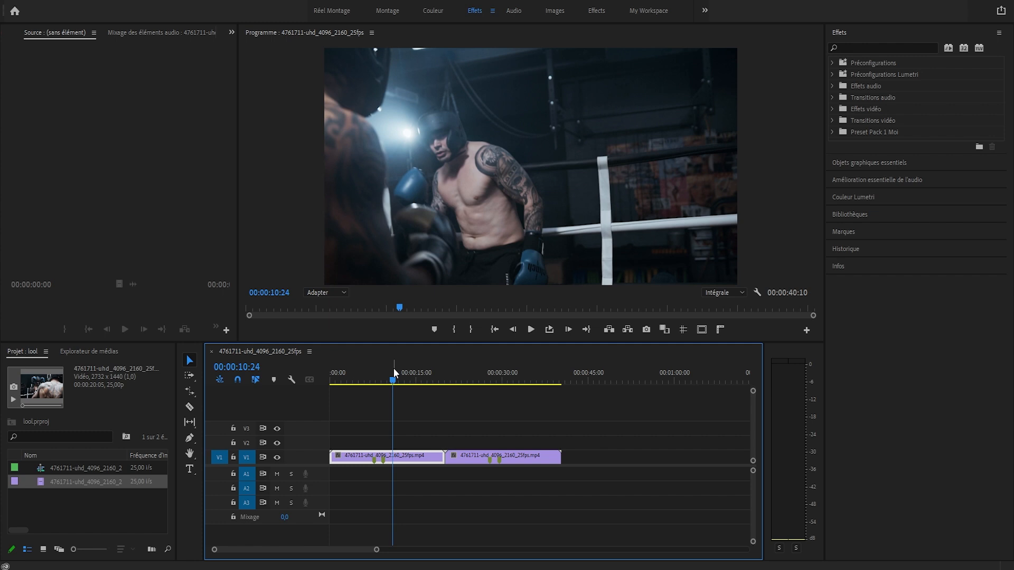
click(349, 374)
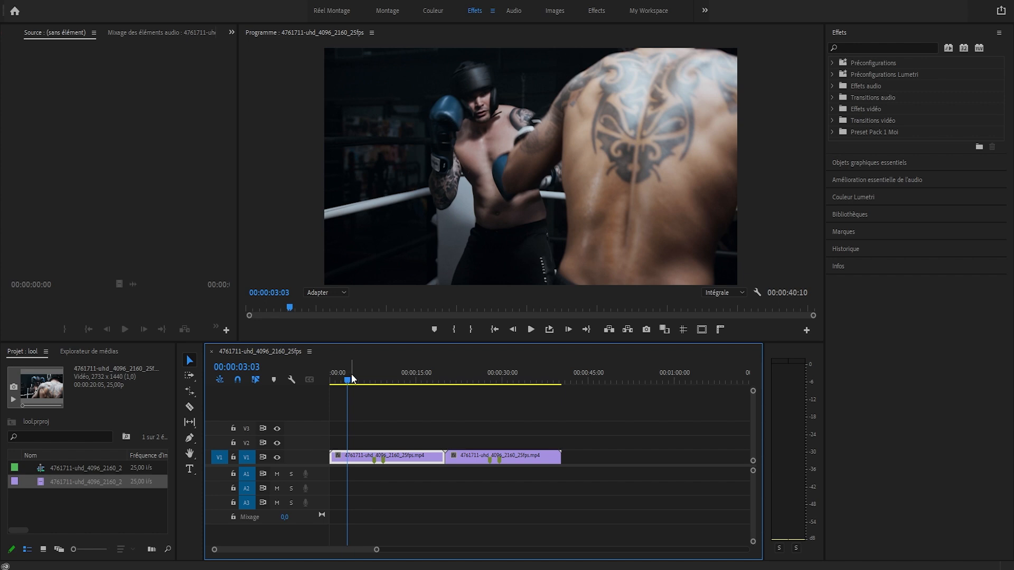
click(361, 375)
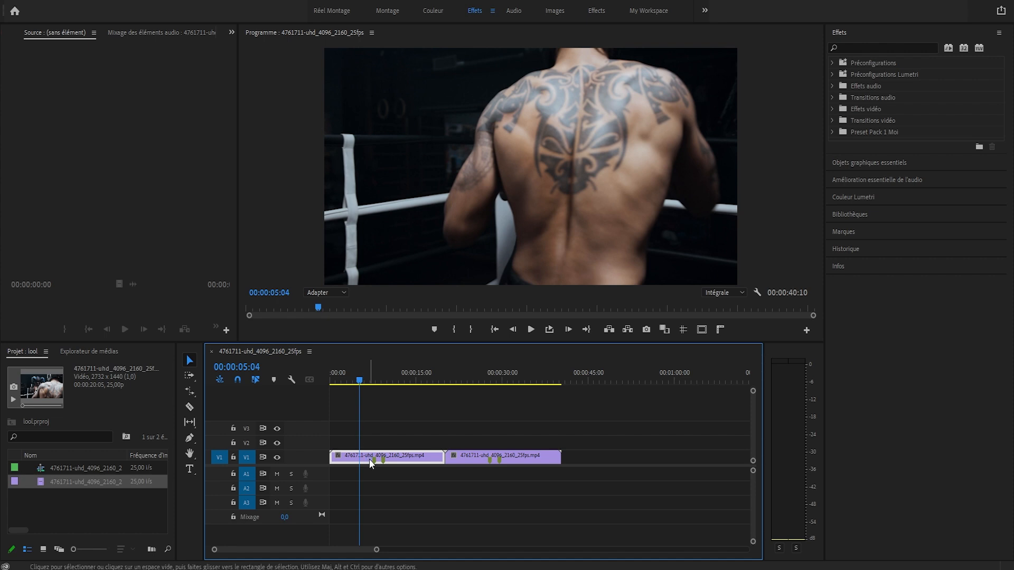
Step: Paste a copy of the clip on V1 at 00:00:42:10, leaving a gap after the second clip
click(569, 363)
click(574, 363)
key(ctrl+v)
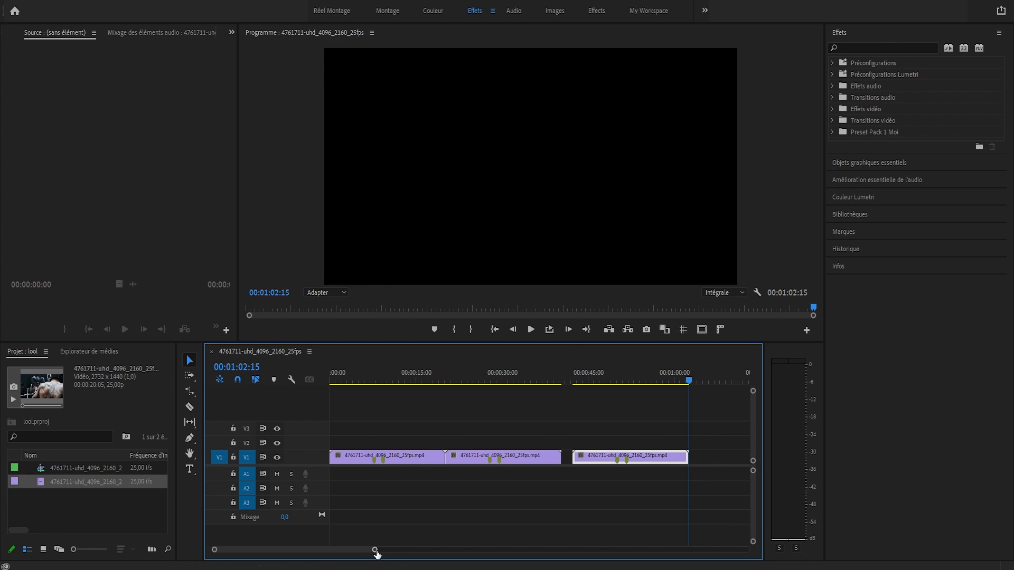
drag(375, 550, 401, 550)
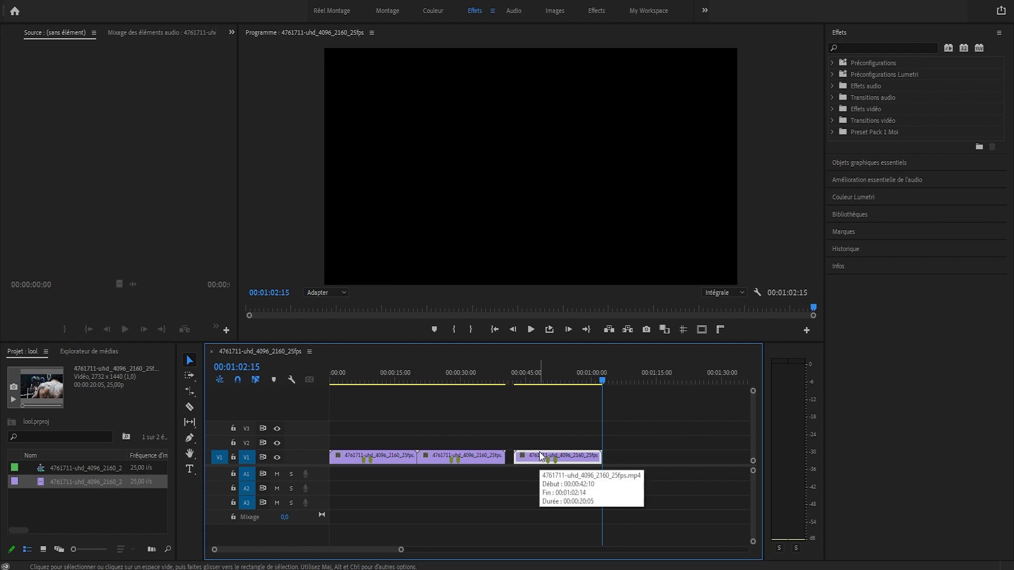
Step: Set the playhead to 00:00:48:06 and paste the copied clip three times in a row on V1
click(539, 374)
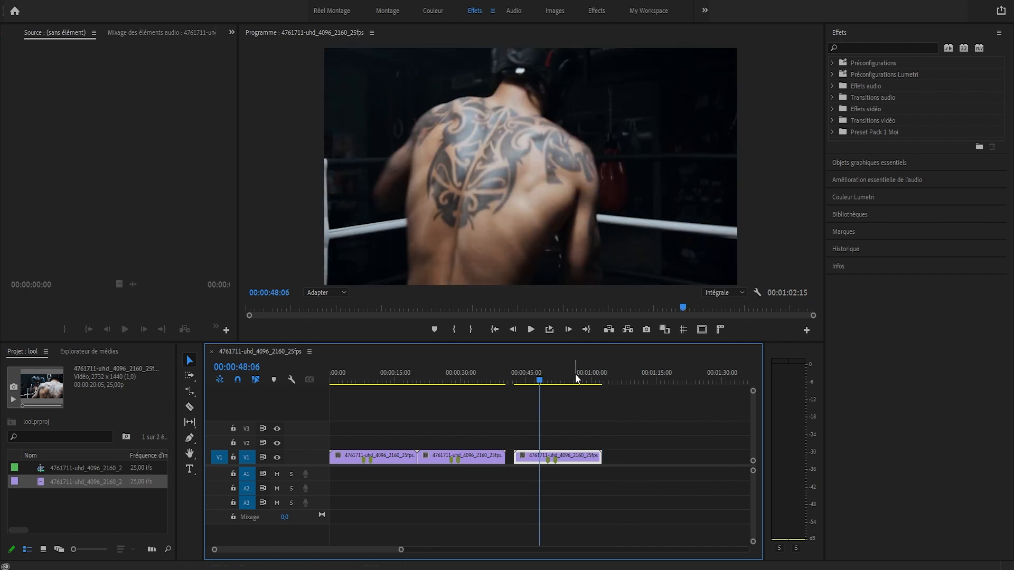
key(ctrl+v)
key(ctrl+v)
key(ctrl+v)
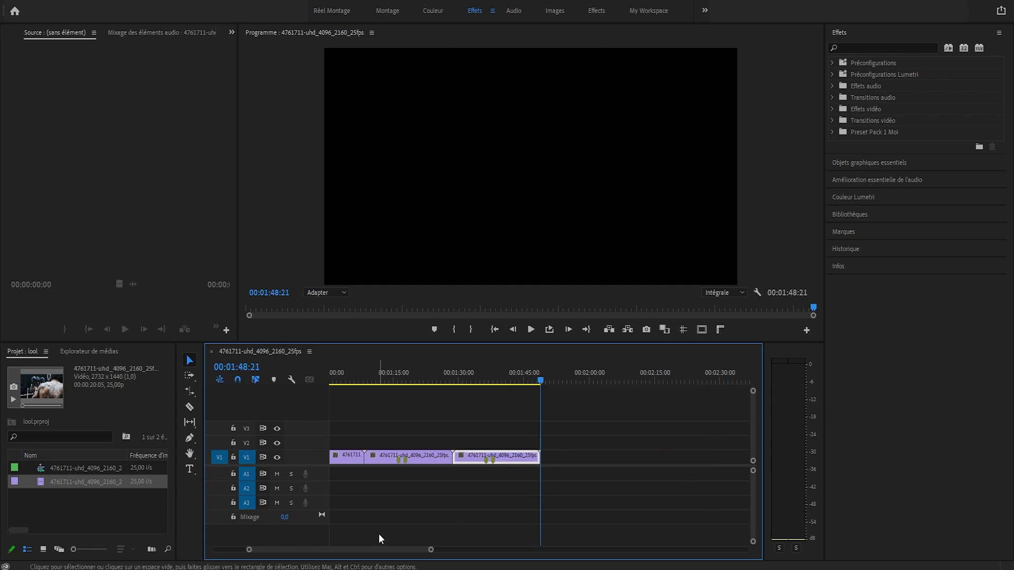
Step: Delete all the pasted clips after the gap on V1, keeping the first two clips
drag(378, 550, 356, 551)
drag(692, 509, 433, 419)
key(Delete)
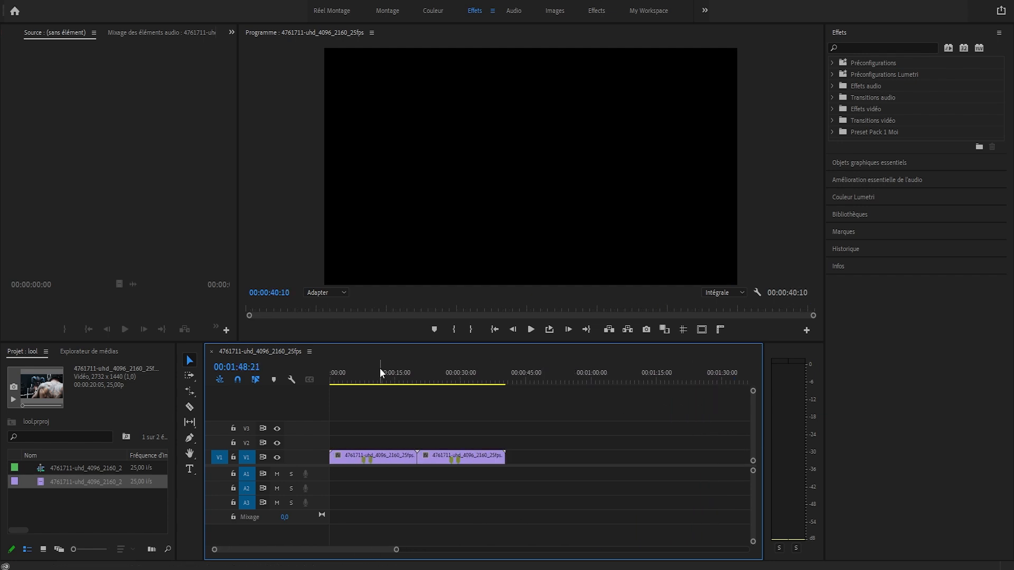
Step: Move the playhead to 00:00:09:02, then undo the deletion and the three consecutive pastes
drag(380, 370, 370, 371)
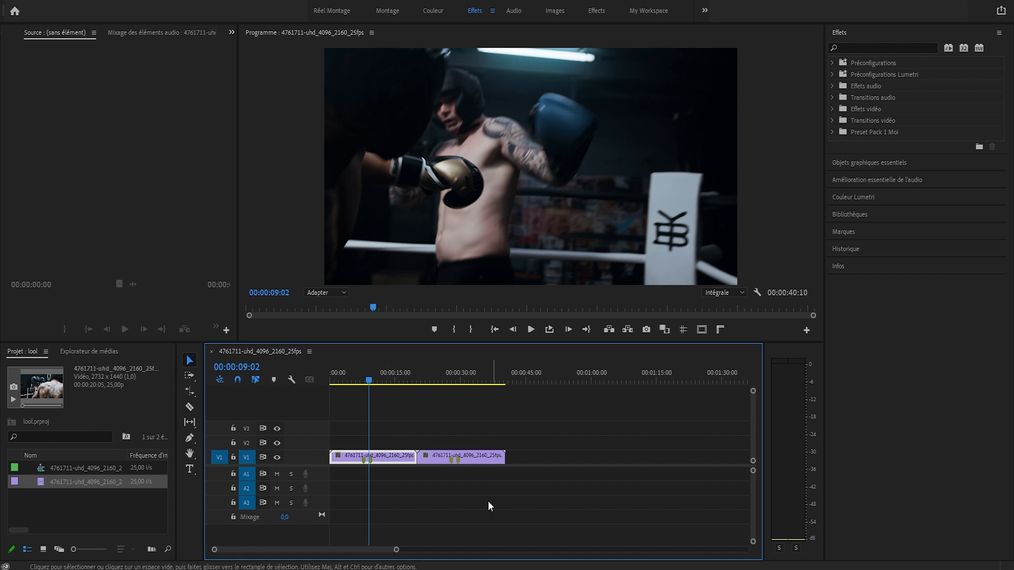
drag(365, 549, 373, 549)
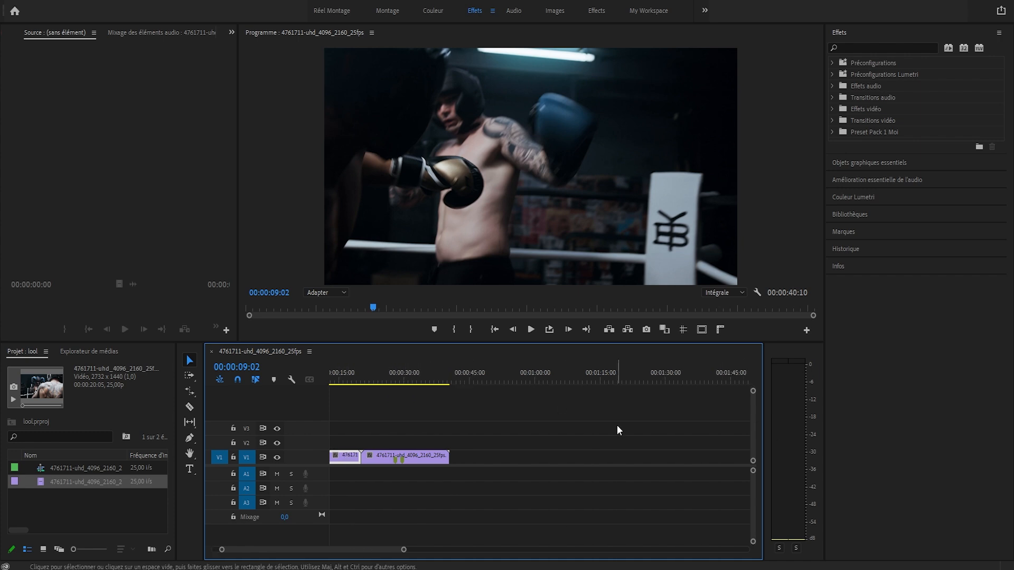
key(ctrl+z)
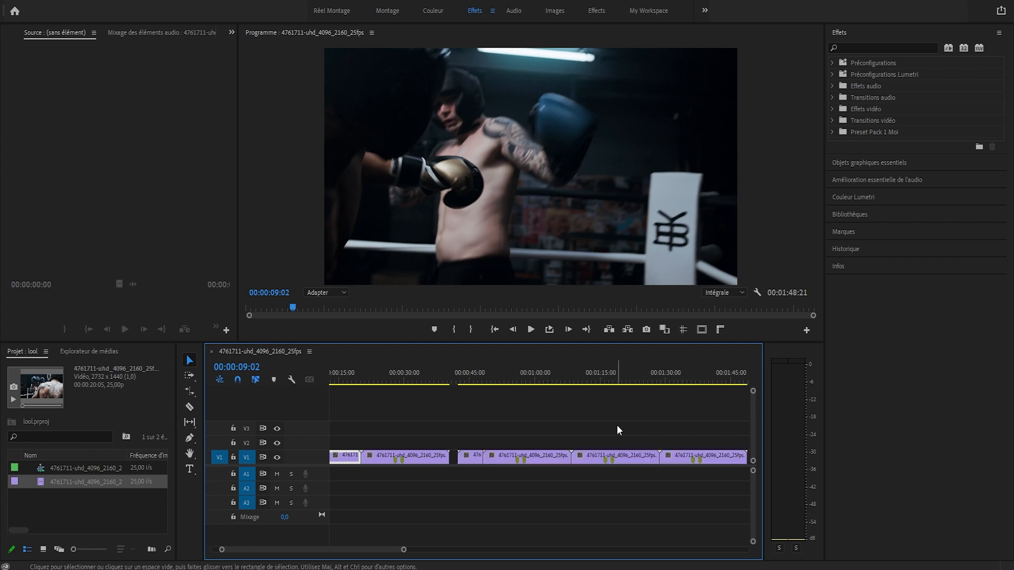
drag(377, 549, 394, 550)
key(ctrl+shift+z)
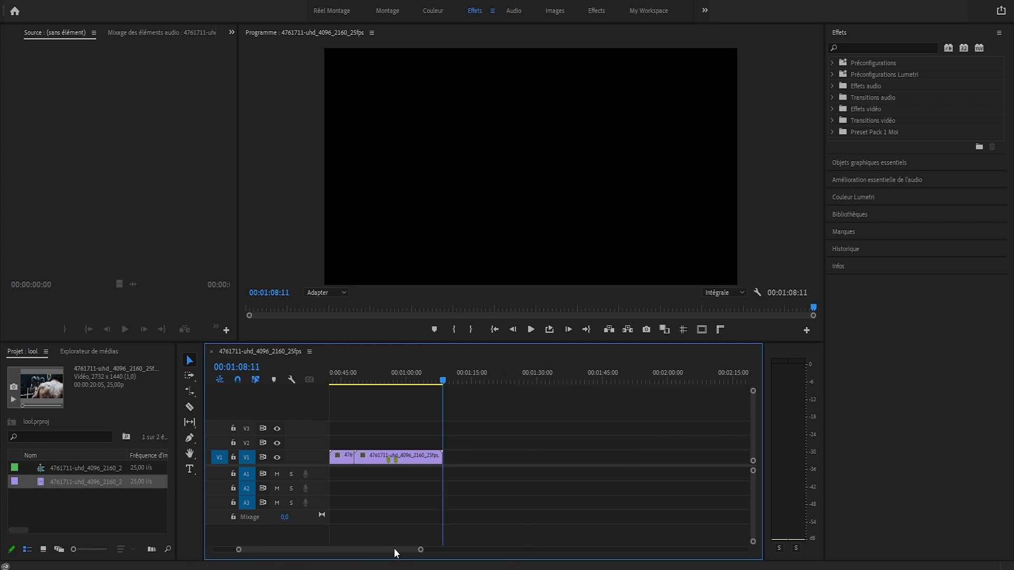
key(ctrl+shift+z)
Step: Delete the one remaining pasted clip after the gap on V1
drag(368, 549, 343, 548)
drag(588, 424, 545, 452)
key(Delete)
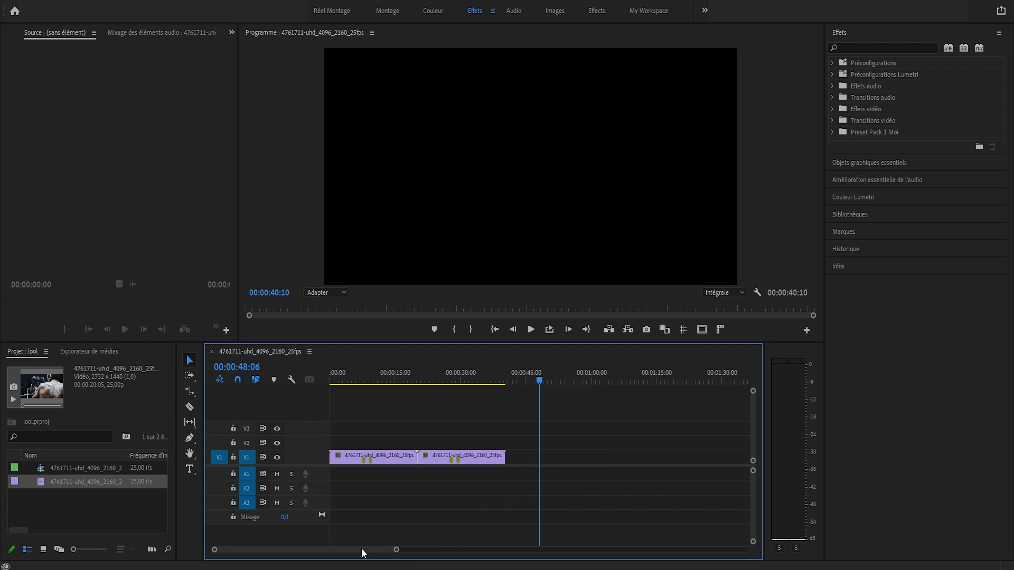
Step: Select all clips on V1, shift them together so they end at 00:00:59:05, and undo the move
key(ctrl+a)
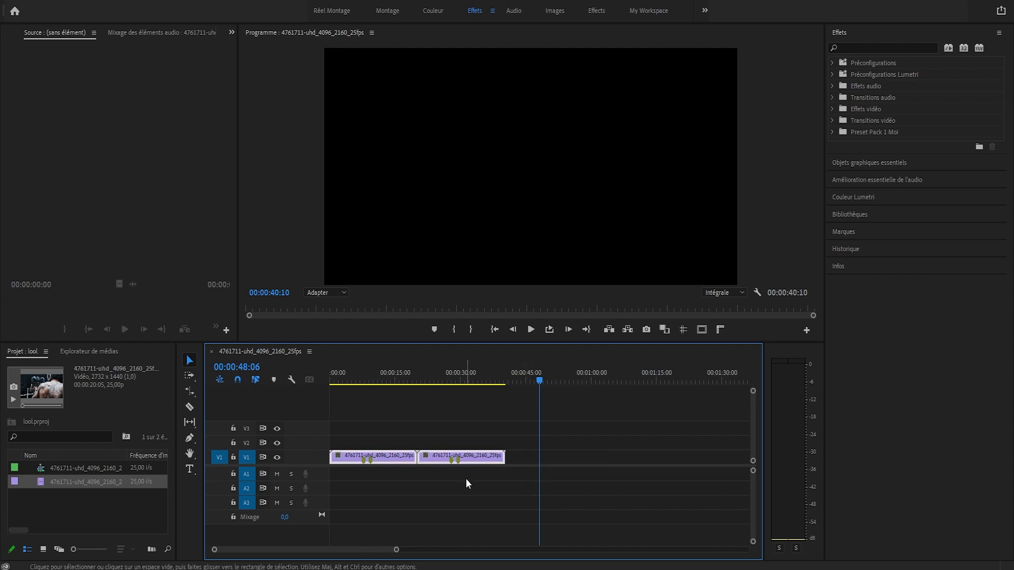
click(429, 473)
drag(371, 456, 452, 456)
drag(615, 415, 445, 475)
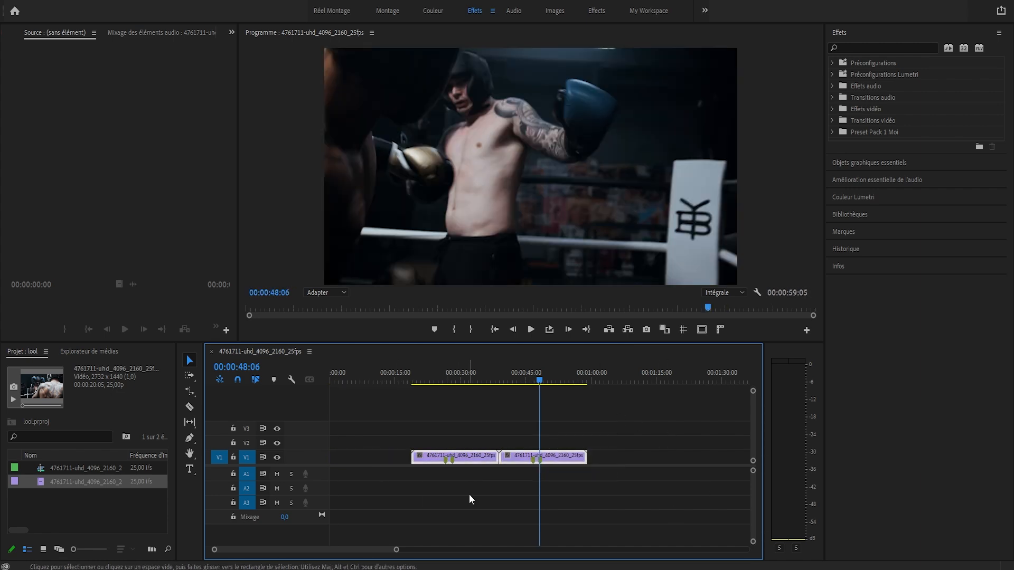
key(ctrl+z)
Step: Try a longer clip move along V1 on the zoomed-out timeline and undo it
drag(396, 550, 608, 550)
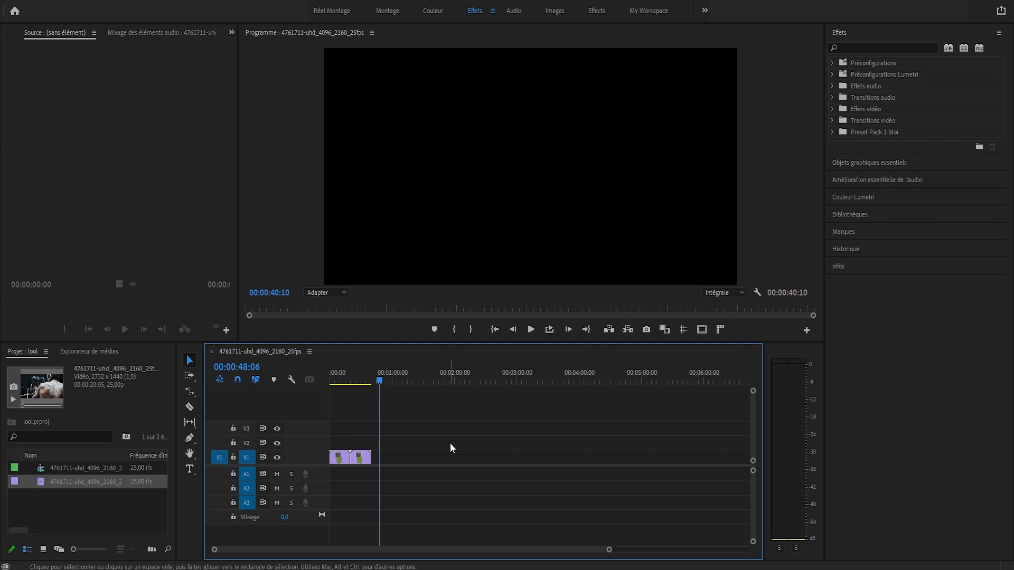
drag(353, 457, 481, 460)
key(ctrl+z)
drag(596, 550, 323, 550)
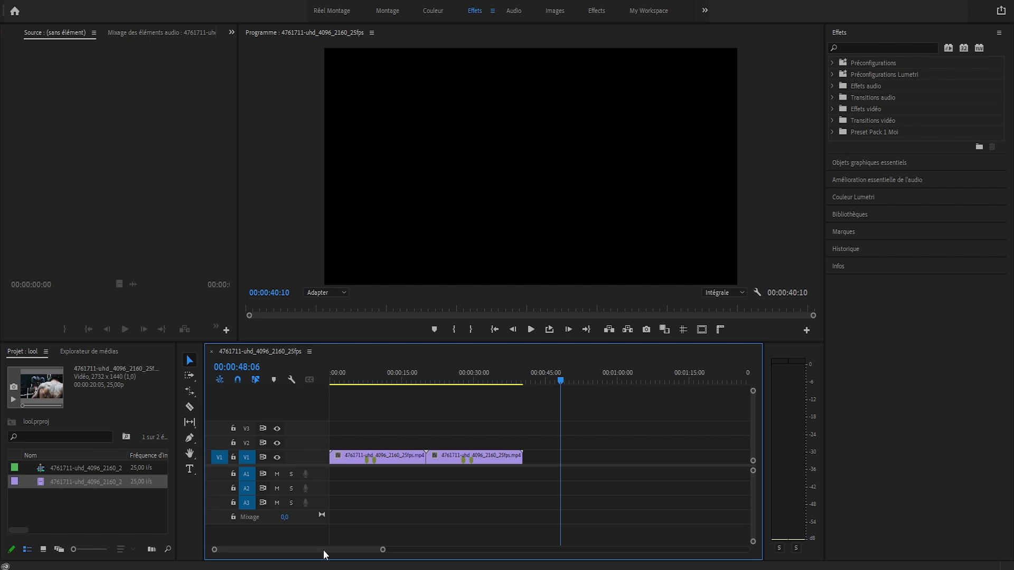
Step: Review the Effacer and Supprimer et raccorder commands offered for both clips, and delete one clip and undo the deletion in between
right_click(445, 456)
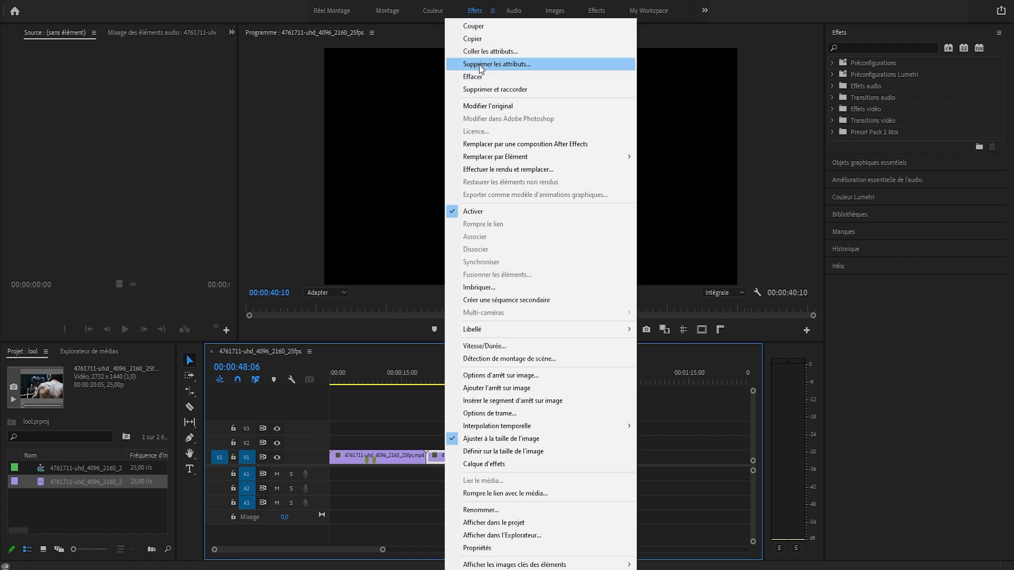
click(363, 418)
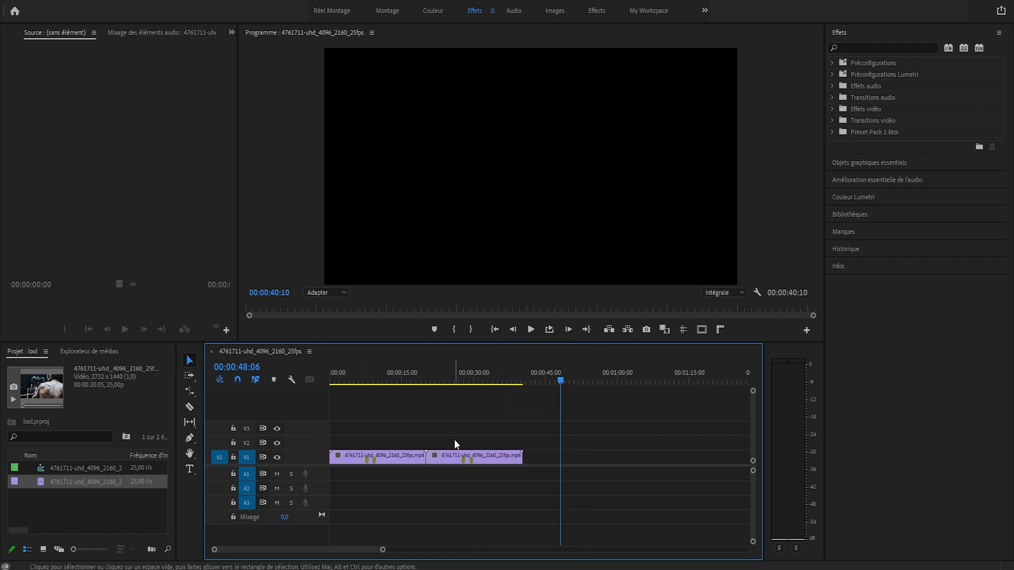
click(465, 458)
key(Delete)
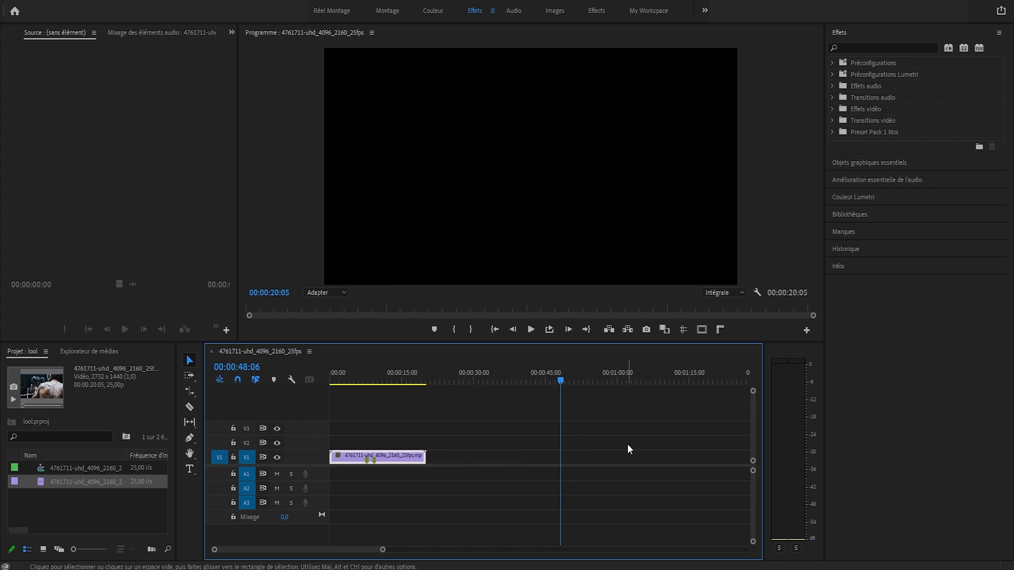
key(ctrl+z)
right_click(391, 455)
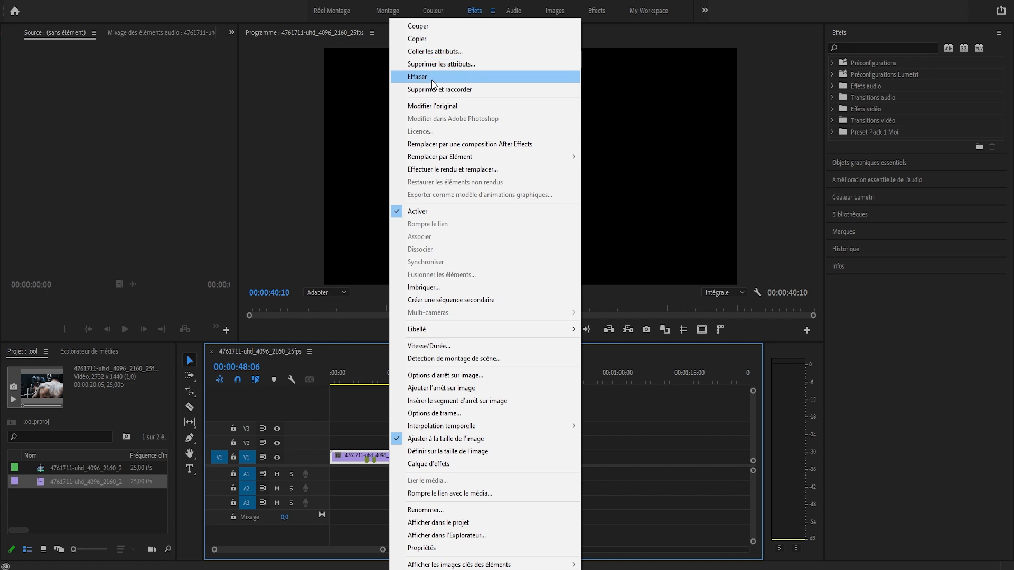
click(347, 411)
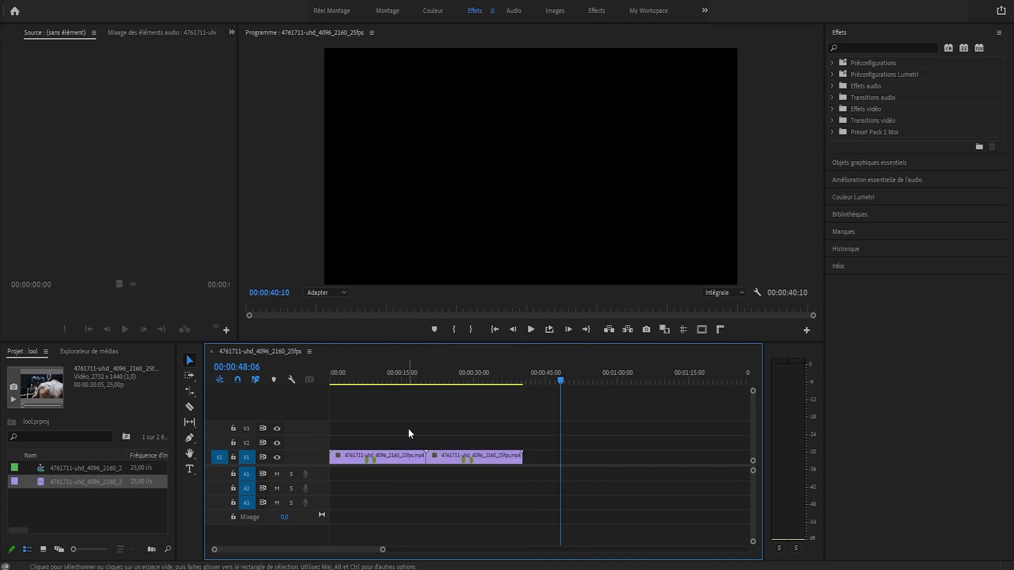
Step: Add a title reading "text" over the boxing footage with the playhead at 00:00:04:07
click(488, 371)
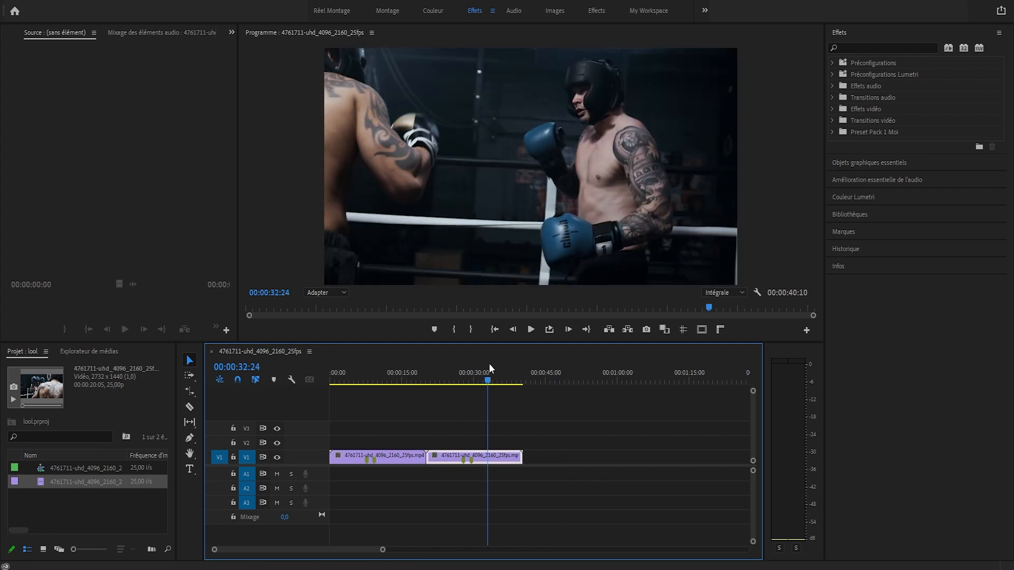
click(337, 380)
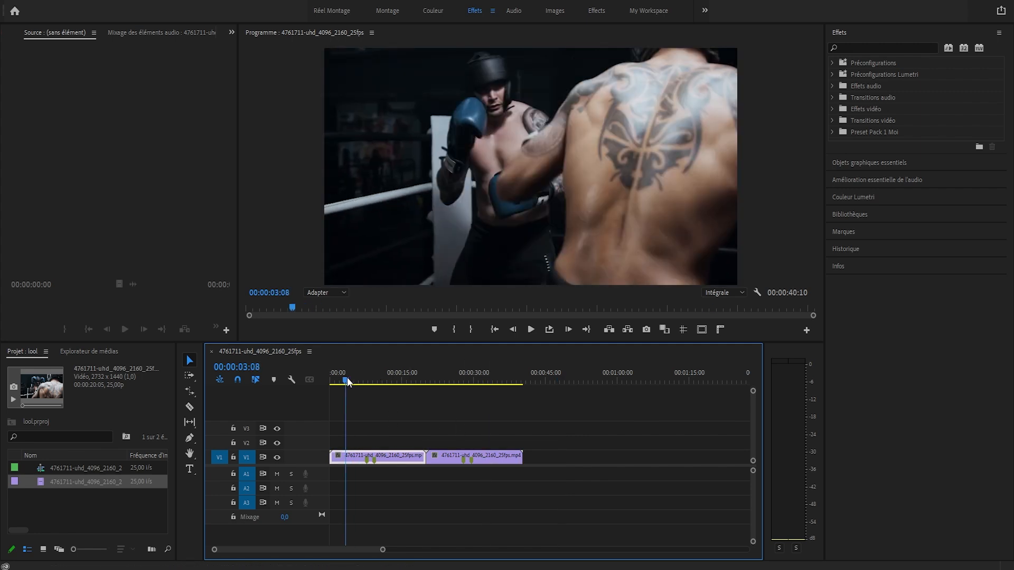
drag(338, 382, 353, 383)
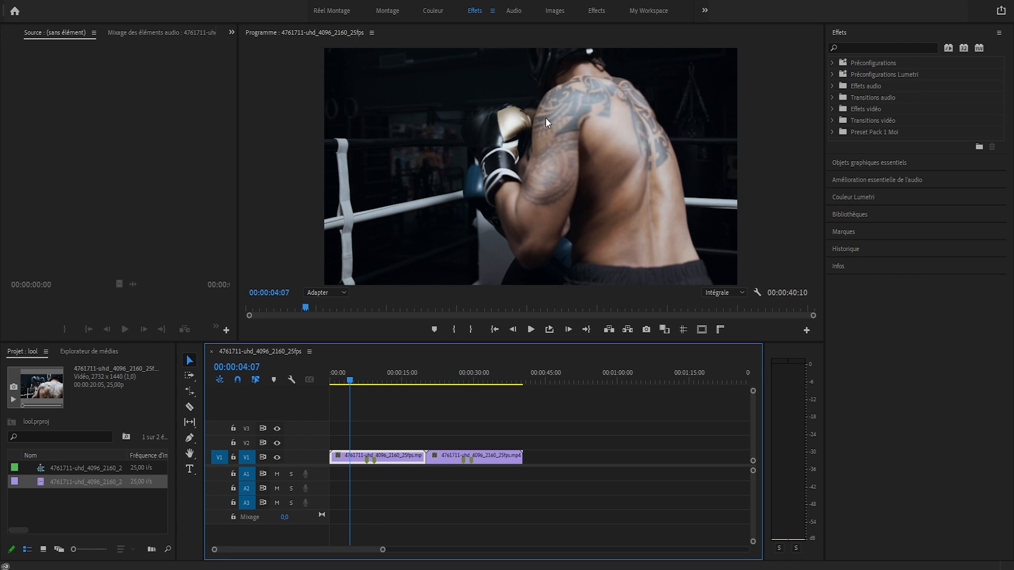
key(t)
click(465, 176)
text(text)
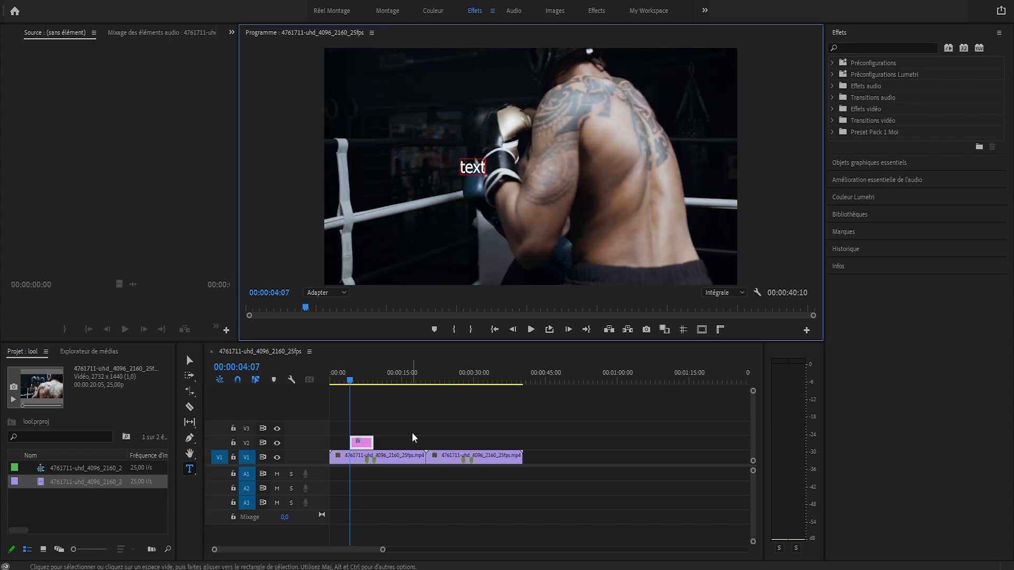
click(439, 432)
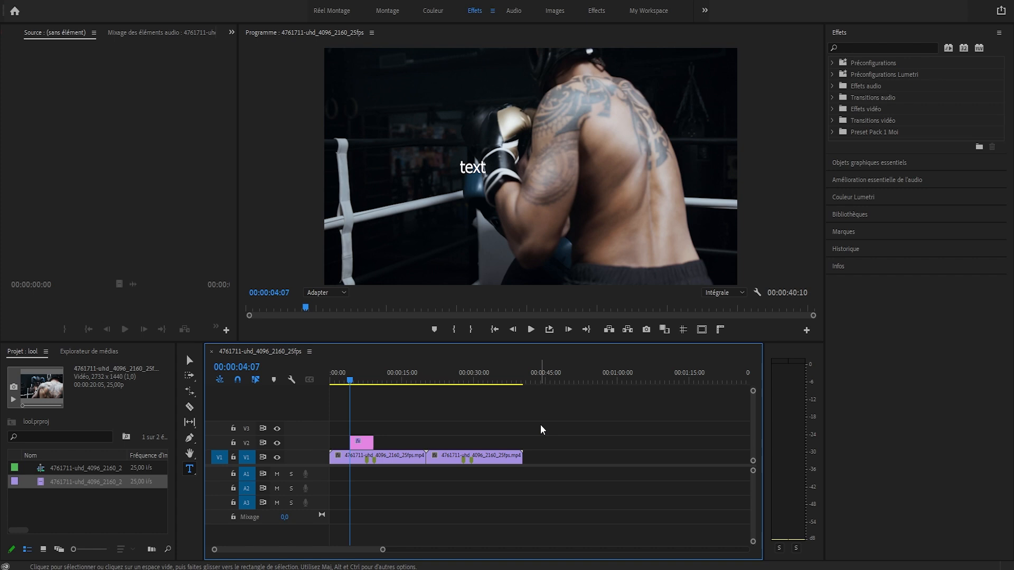
Step: Split the first V1 clip at two points with the Razor tool and undo both cuts
key(r)
key(ctrl+k)
key(c)
click(385, 457)
click(404, 457)
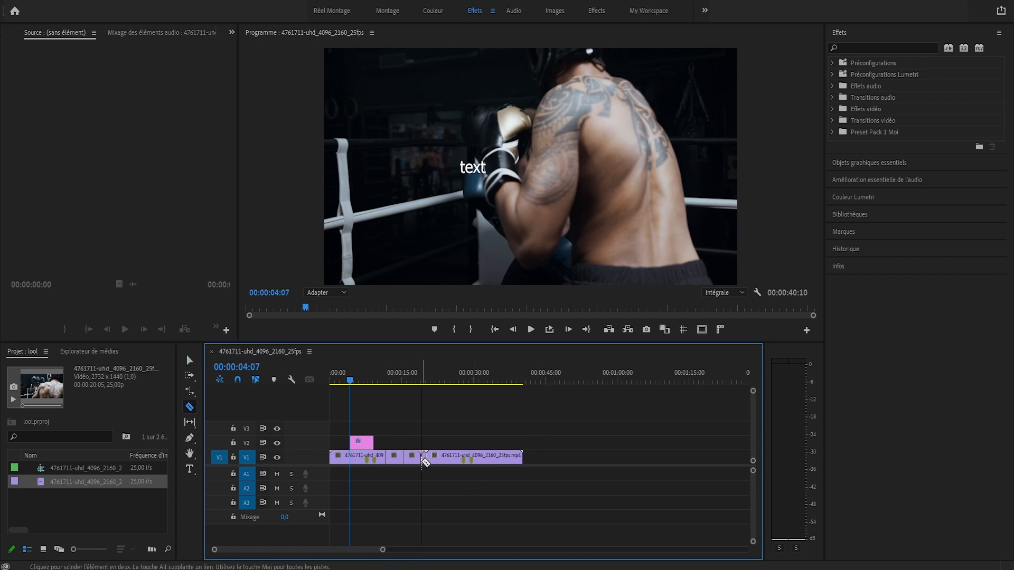
key(ctrl+z)
key(ctrl+z)
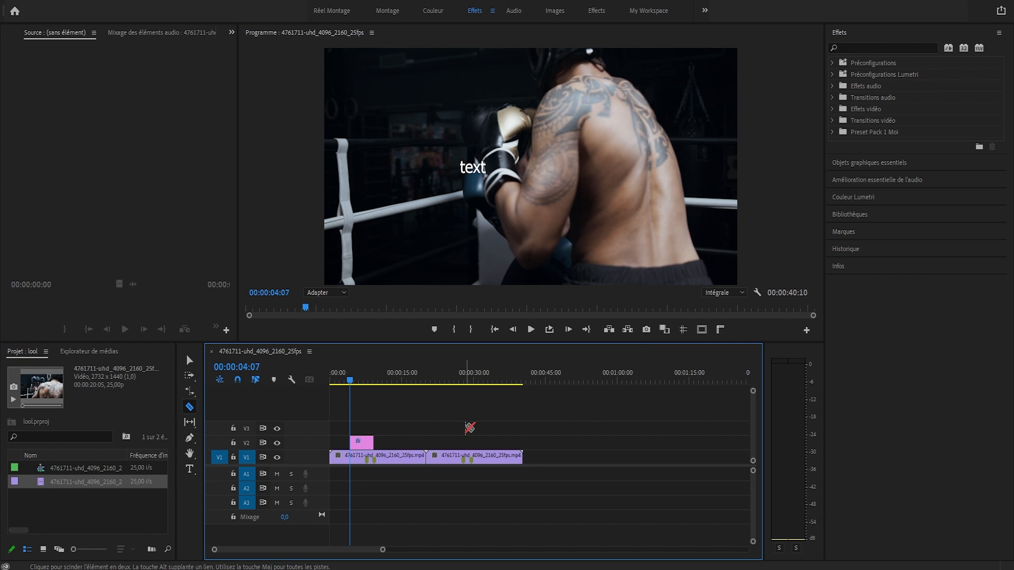
Step: Place one clip copy on V2 above the second clip and another on V3 ending at 00:00:54:10, then set the playhead to 00:00:14:22
click(189, 360)
click(384, 457)
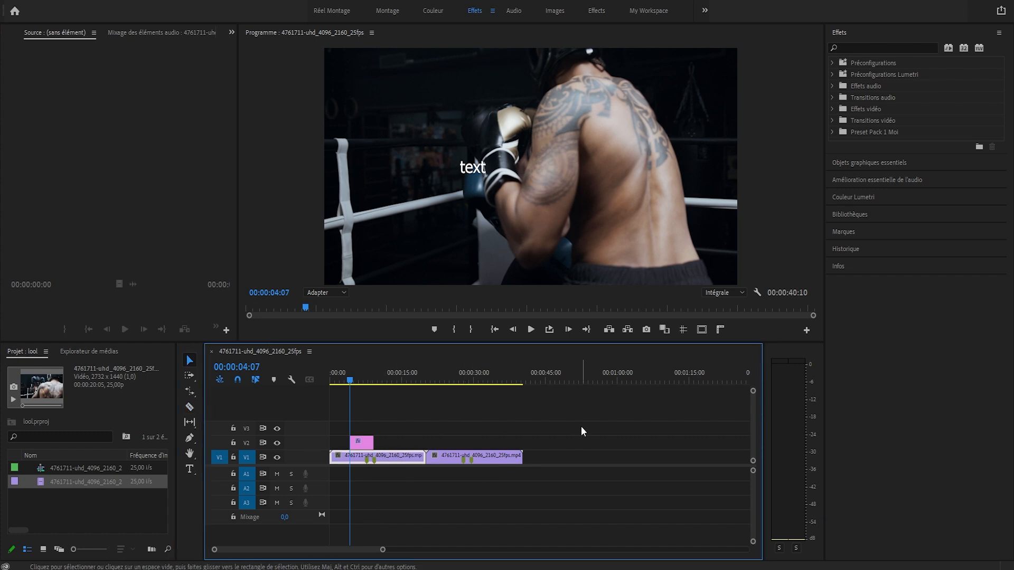
click(550, 364)
key(ctrl+v)
drag(581, 453, 461, 444)
drag(682, 457, 529, 422)
click(401, 370)
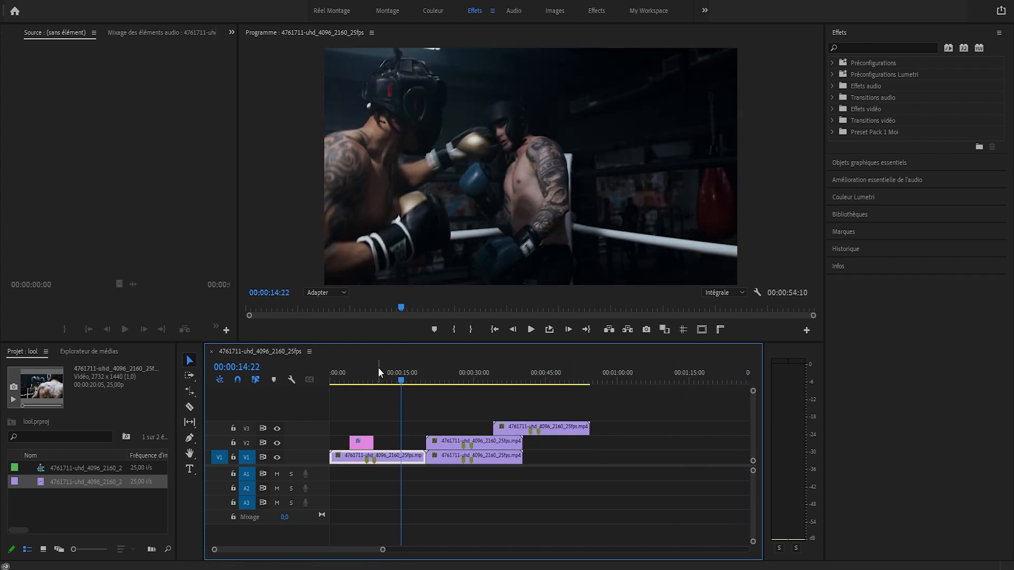
Step: Assign a blue label to the first V1 clip and an orange label to the clip copy on V2
click(360, 442)
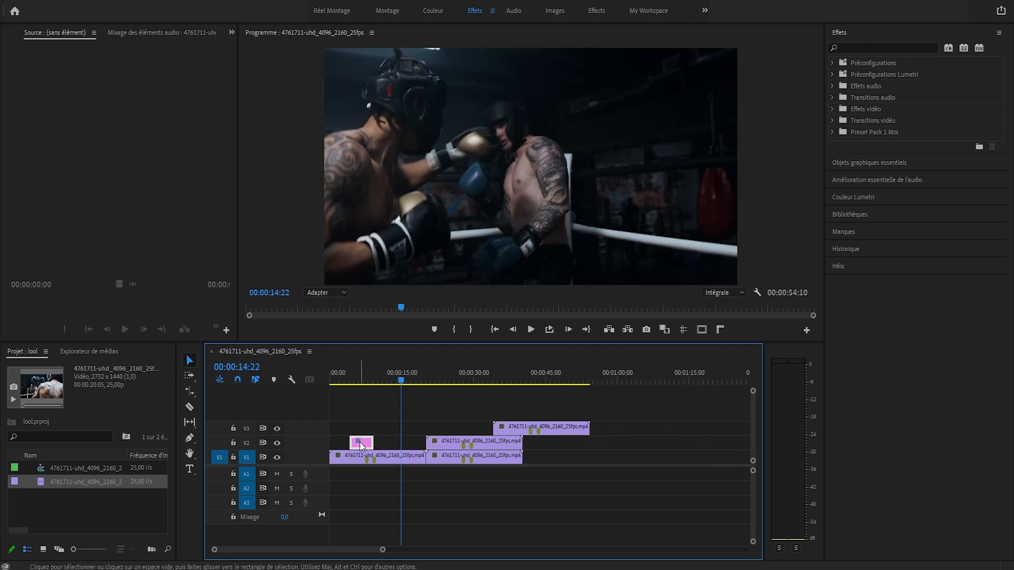
click(397, 453)
key(ctrl+1)
key(ctrl+2)
click(461, 445)
key(ctrl+3)
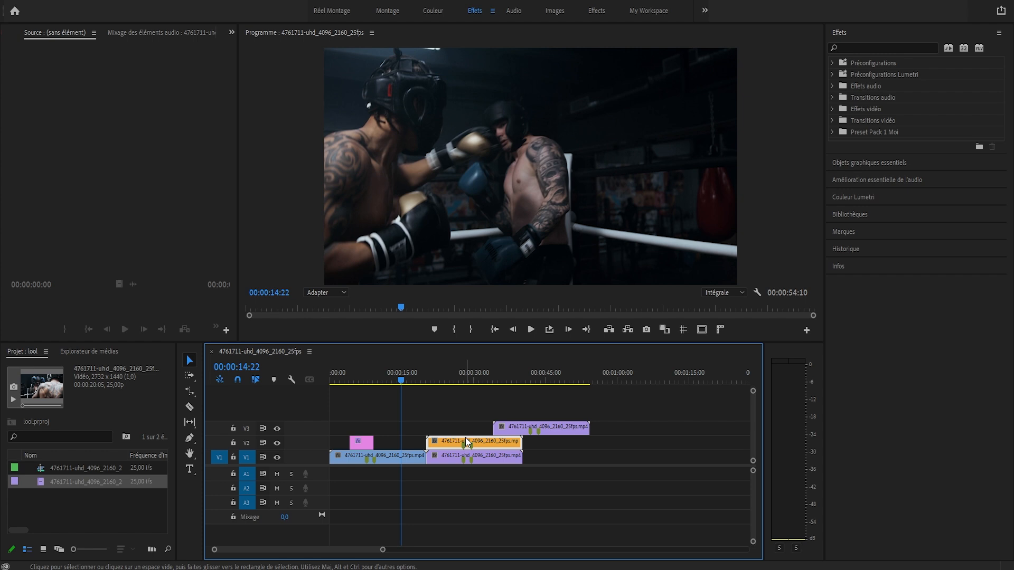
Step: Assign a pink label to the V3 clip and move it earlier so it ends at 00:00:45:04
click(515, 426)
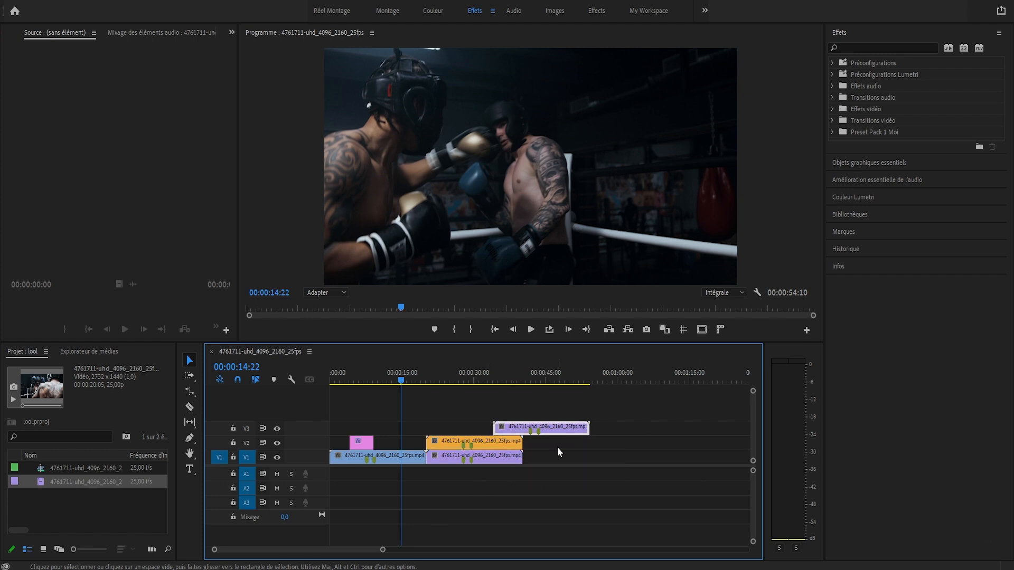
key(ctrl+4)
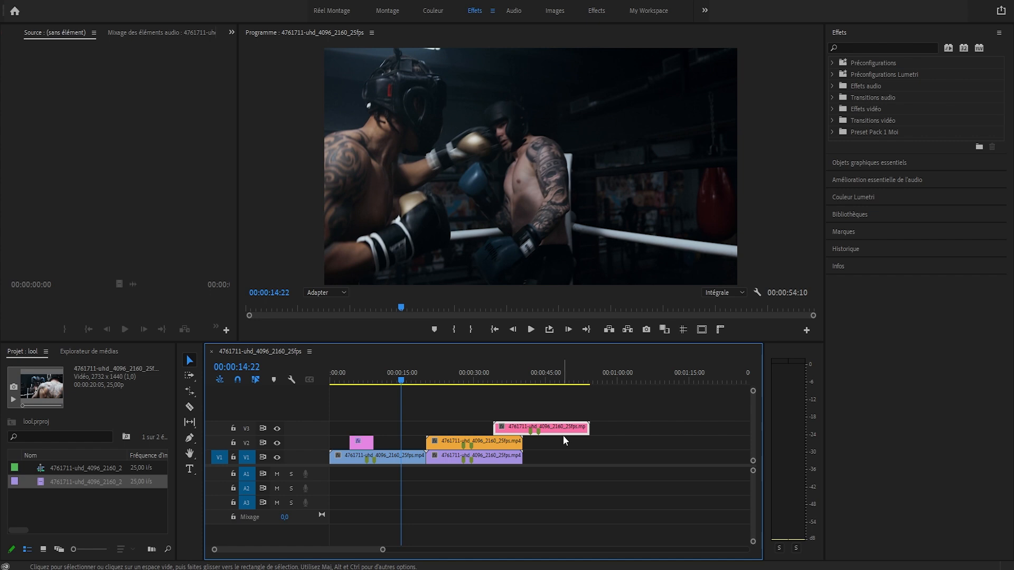
drag(545, 432, 502, 433)
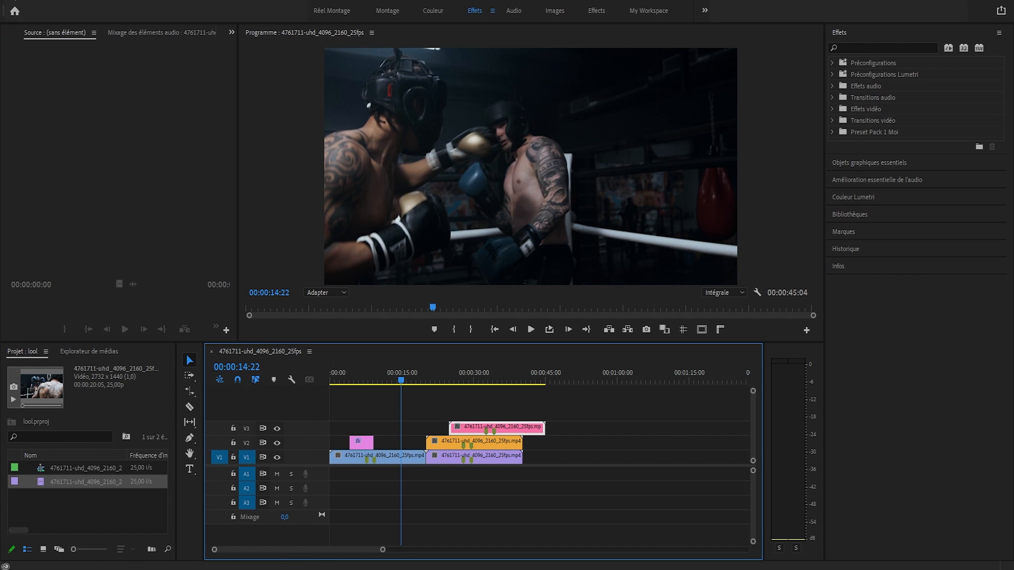
Step: Open the keyboard shortcuts editor (Raccourcis clavier) to view the assigned shortcuts
click(11, 0)
mouse_move(37, 1)
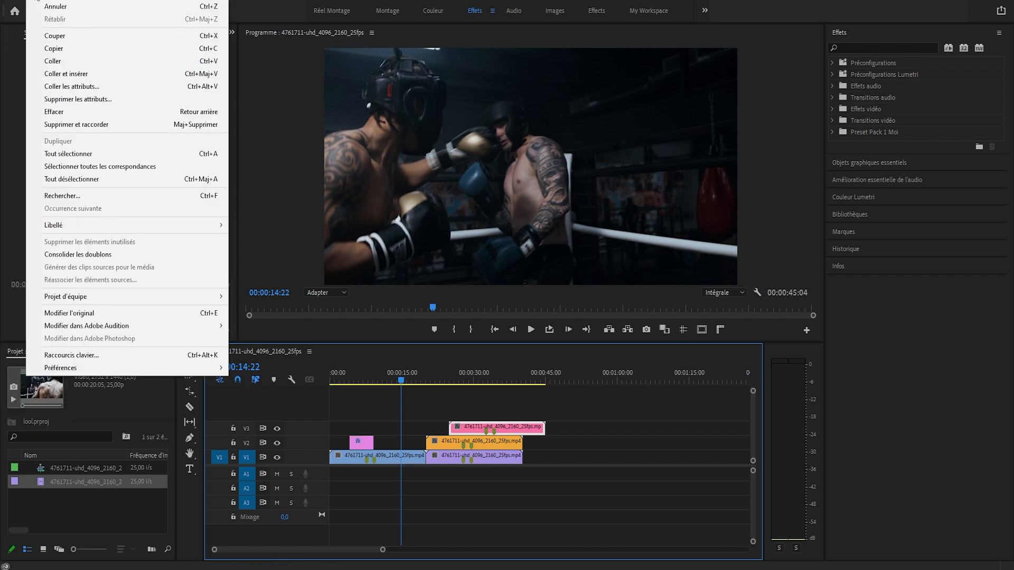
click(64, 355)
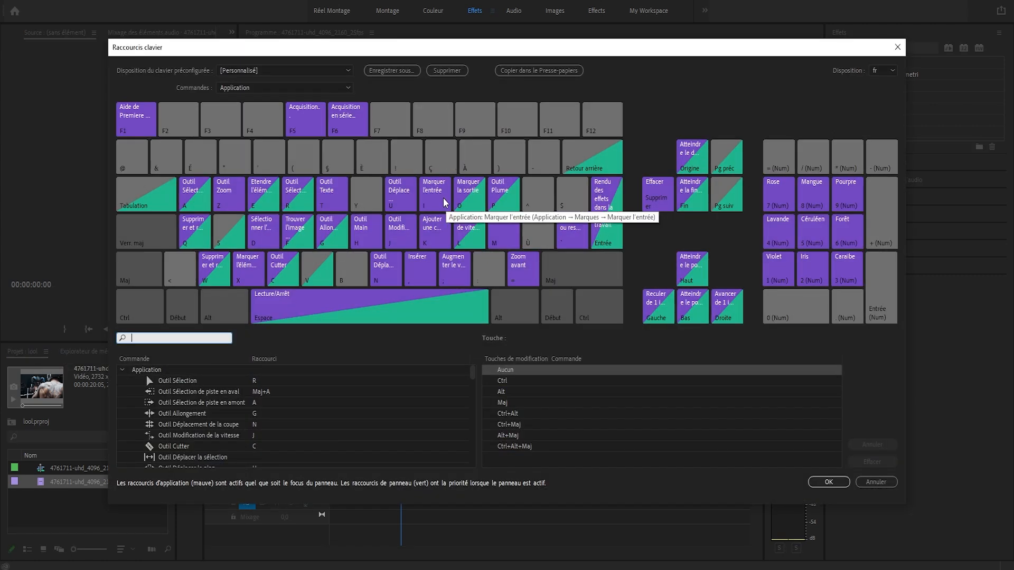
Step: Look through the application command shortcuts, inspect the one assigned to Outil Allongement, and close the shortcuts editor
scroll(213, 425, down, 10)
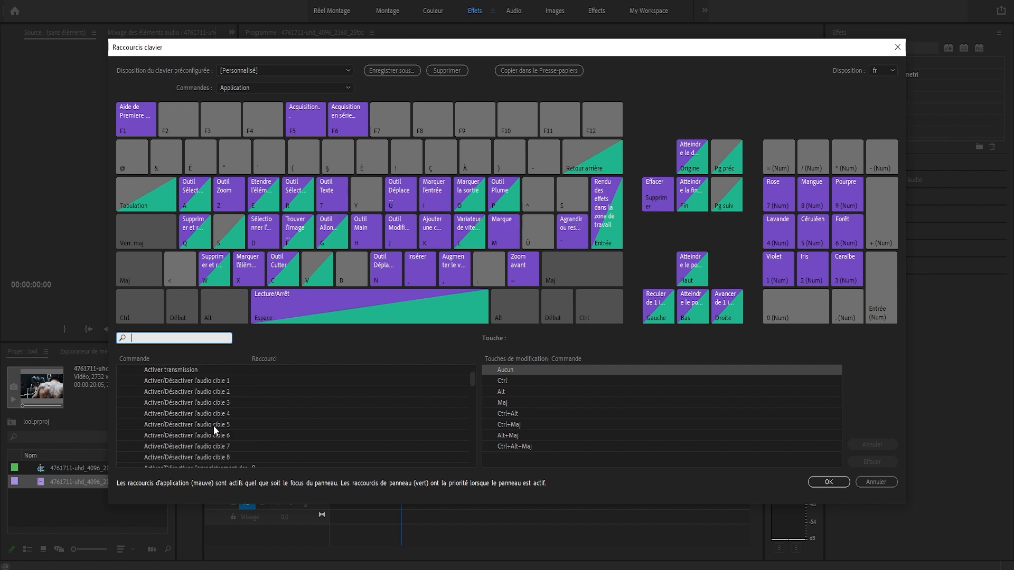
scroll(214, 423, up, 10)
click(235, 412)
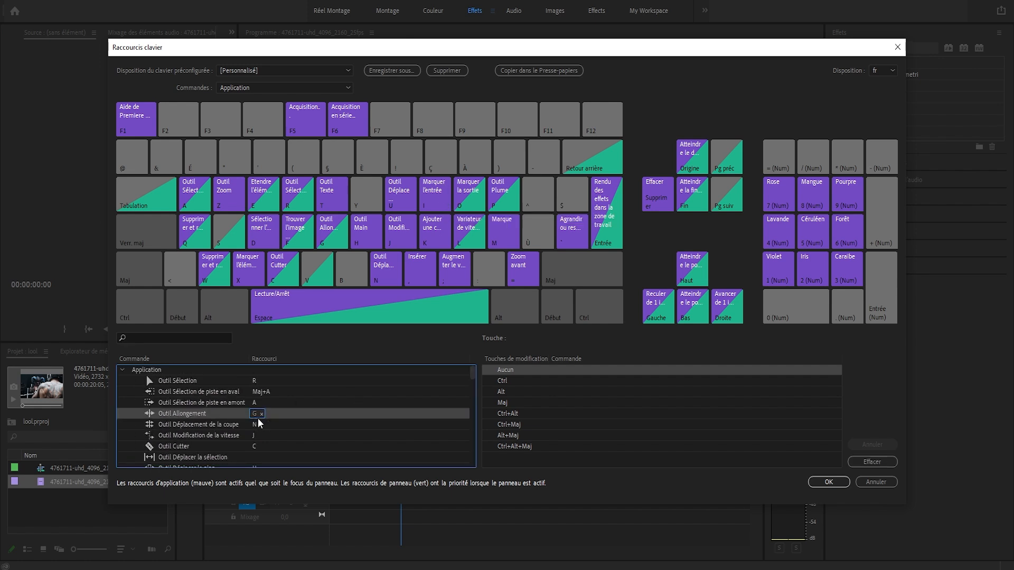
click(259, 417)
click(898, 48)
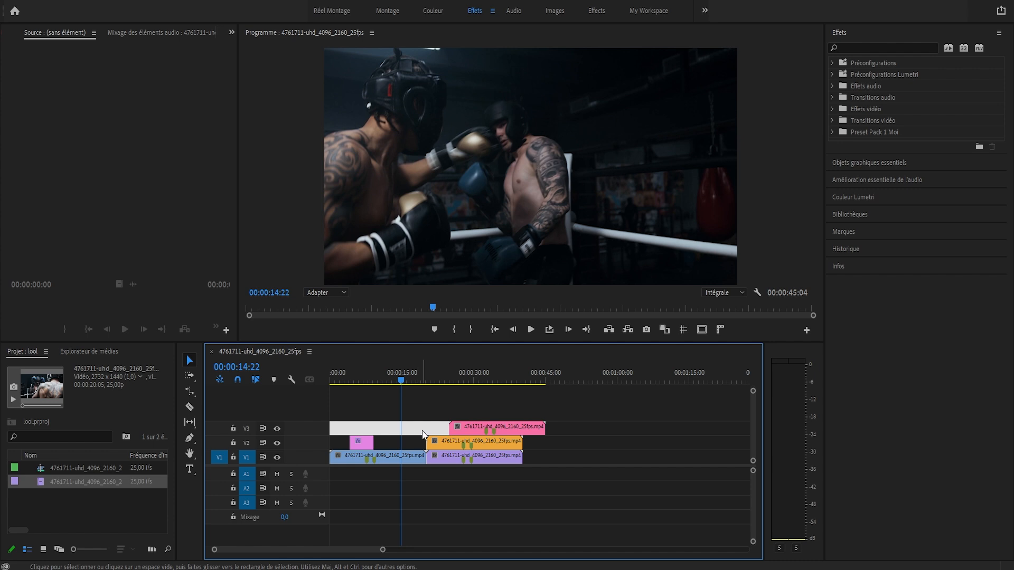
Step: Examine the labelled clips on V1, V2 and V3 at several playhead positions and levels of timeline detail
click(480, 439)
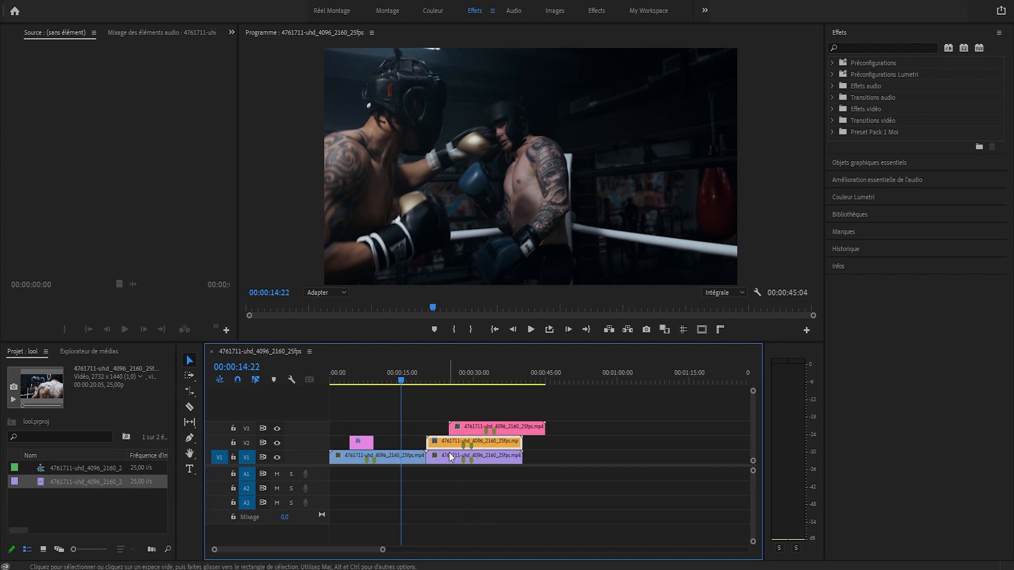
drag(381, 372, 370, 373)
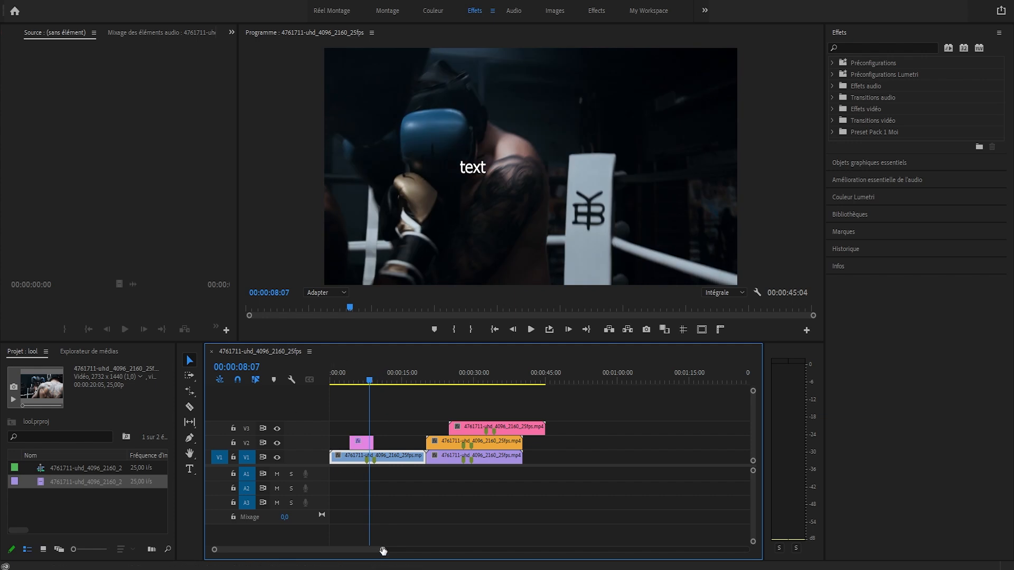
drag(381, 549, 348, 549)
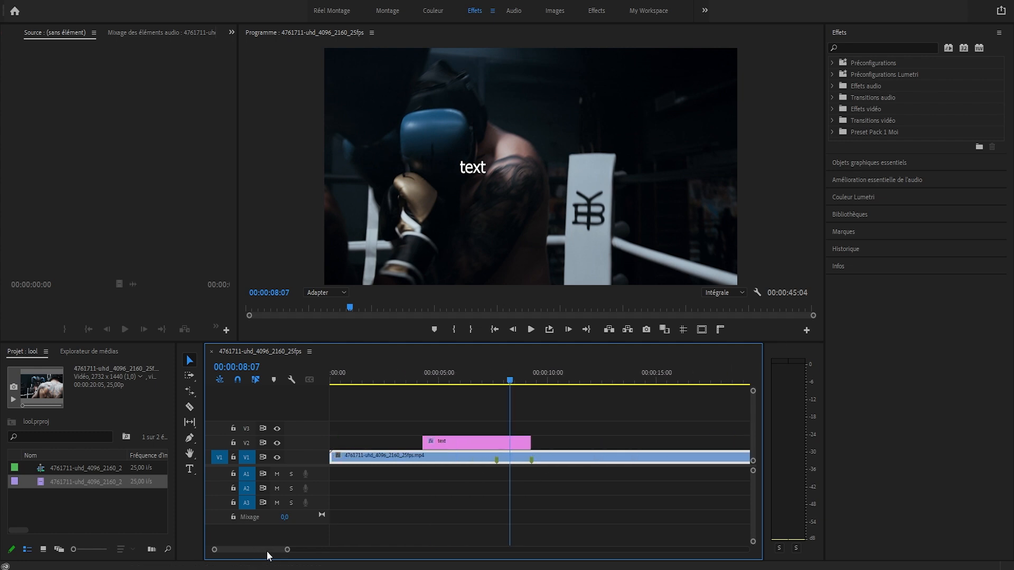
drag(287, 550, 352, 549)
click(486, 376)
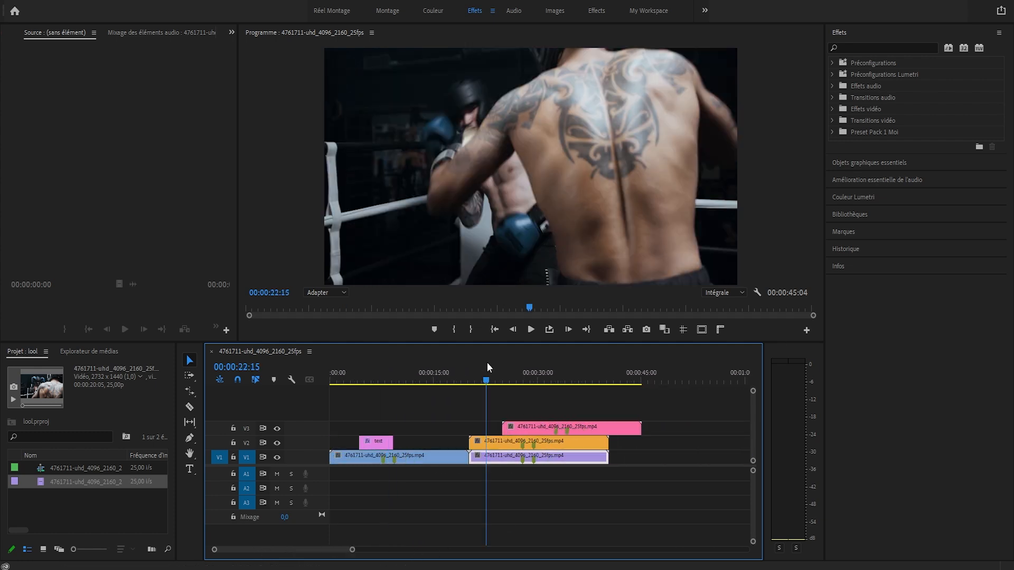
click(357, 367)
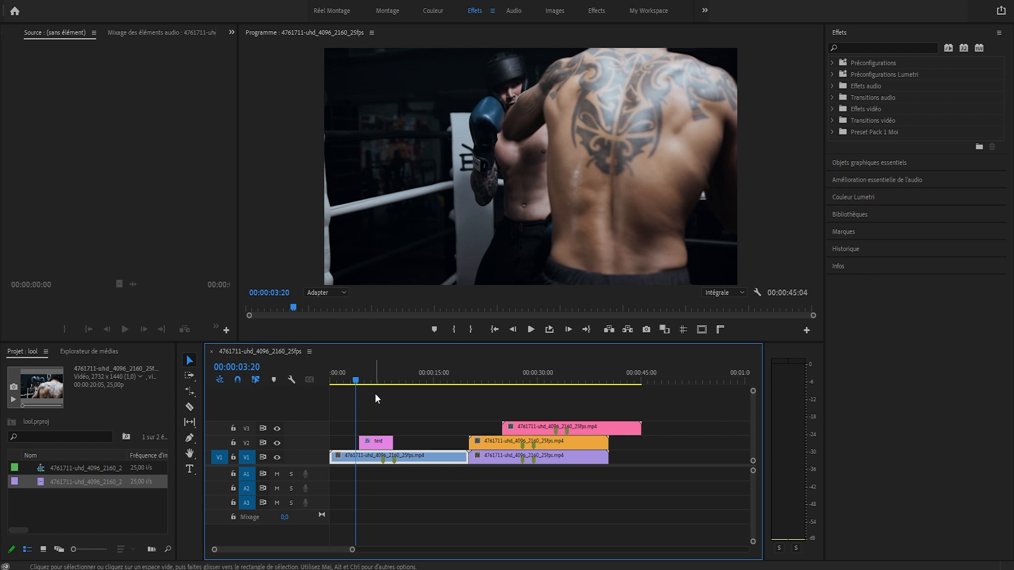
mouse_move(352, 550)
mouse_down()
mouse_move(307, 552)
mouse_move(356, 550)
mouse_move(336, 550)
mouse_up()
click(528, 369)
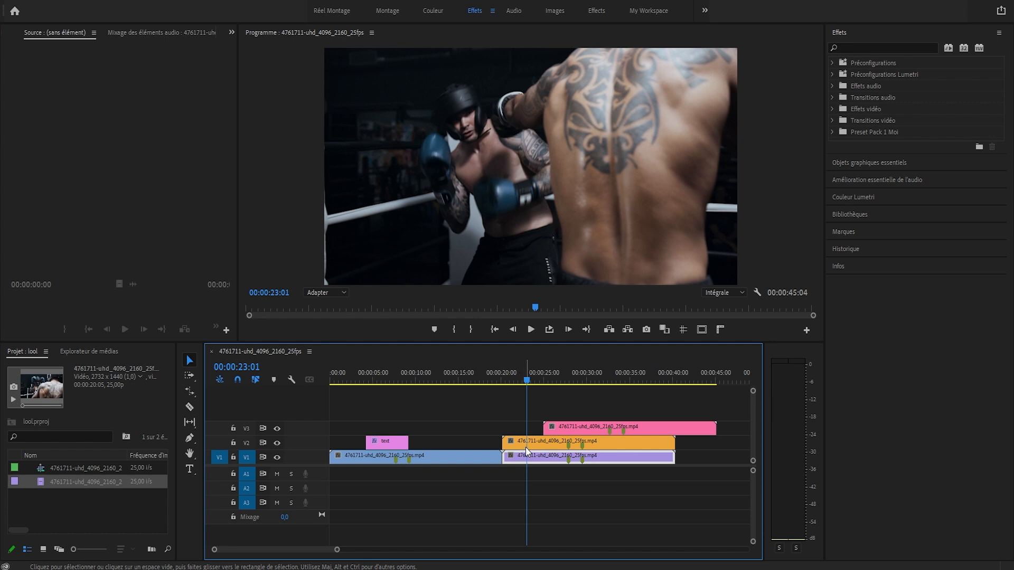
scroll(525, 448, up, 4)
scroll(536, 446, down, 5)
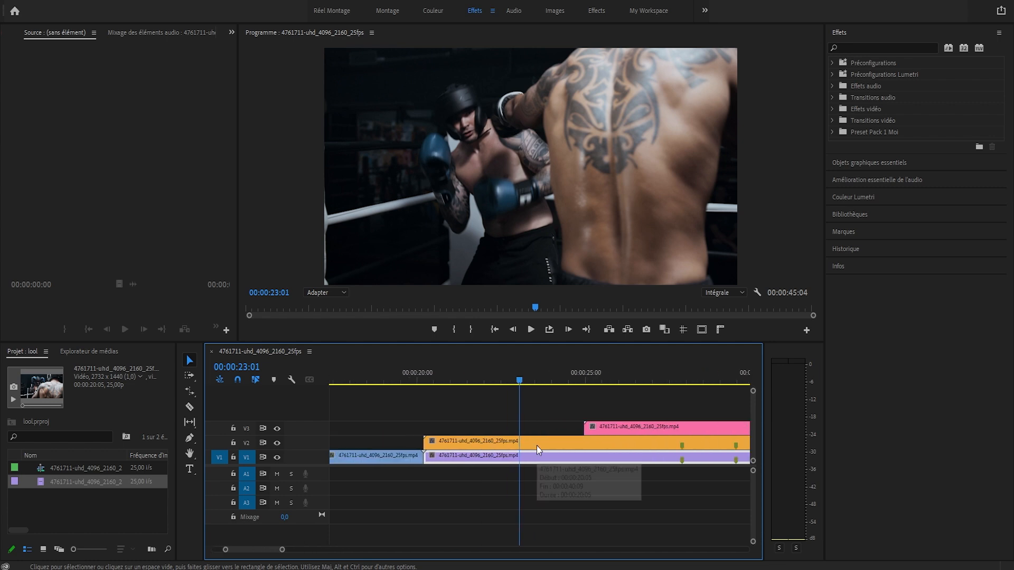
scroll(632, 449, up, 4)
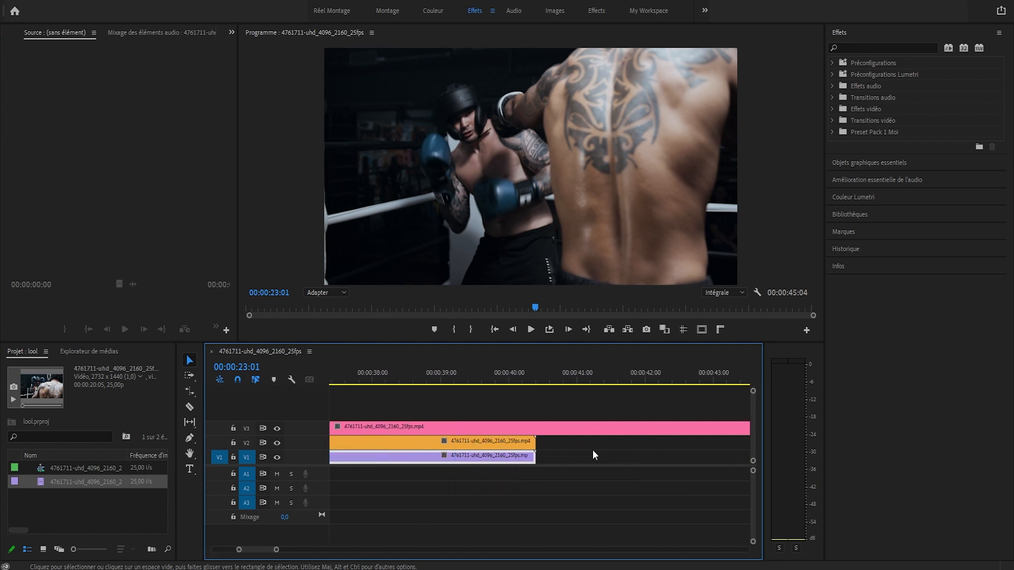
scroll(592, 450, down, 7)
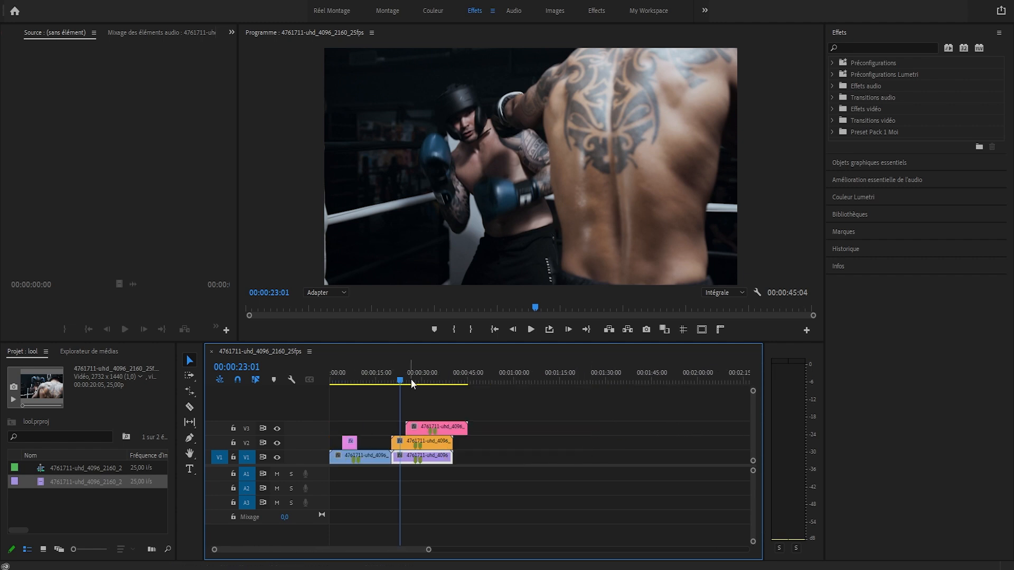
Step: Cut the first V1 clip at 00:00:07:24 and 00:00:08:20 and delete the segment between the cuts, leaving a gap
scroll(337, 449, up, 8)
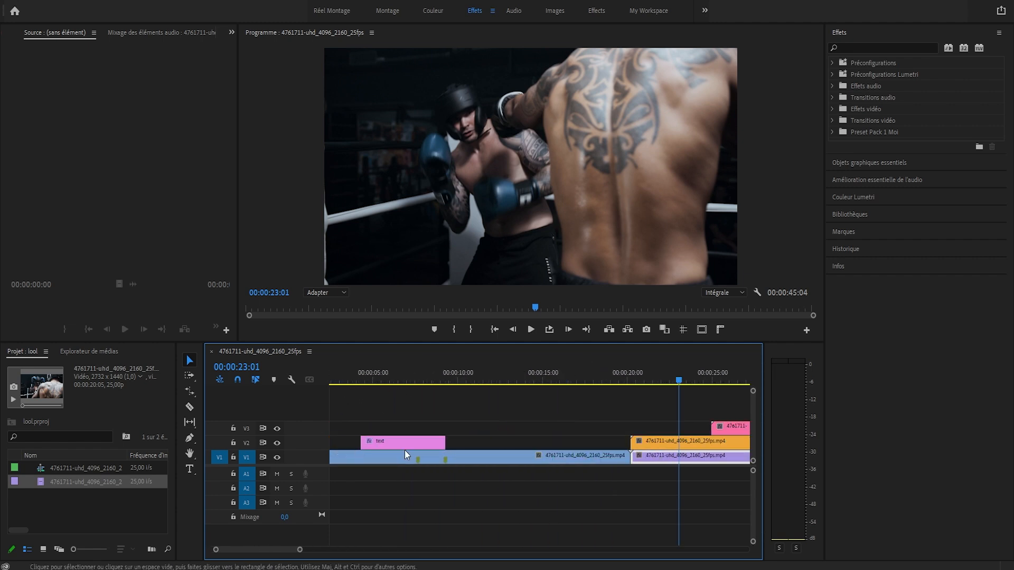
click(443, 374)
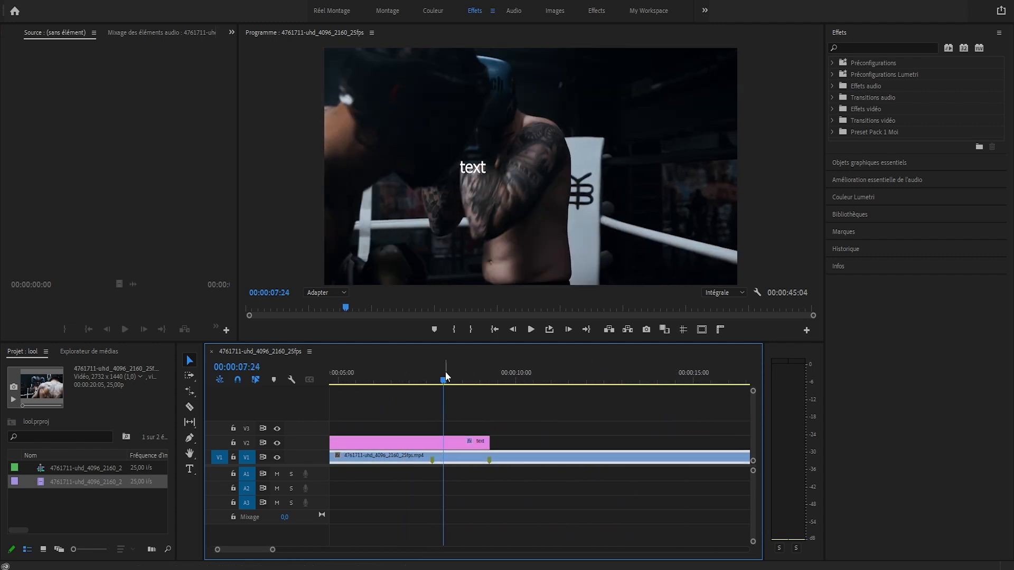
key(ctrl+k)
click(488, 457)
click(473, 372)
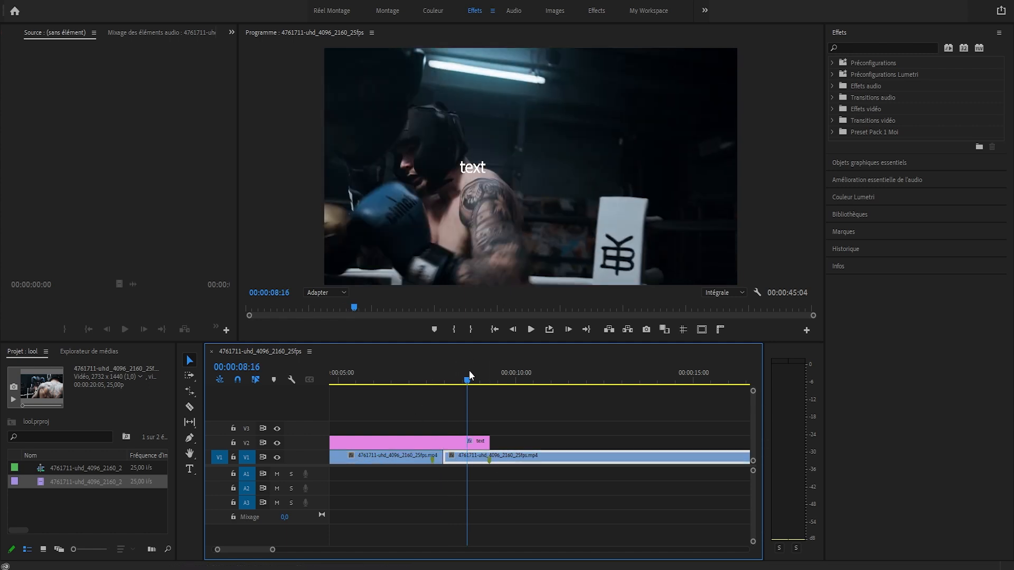
key(ctrl+k)
key(Delete)
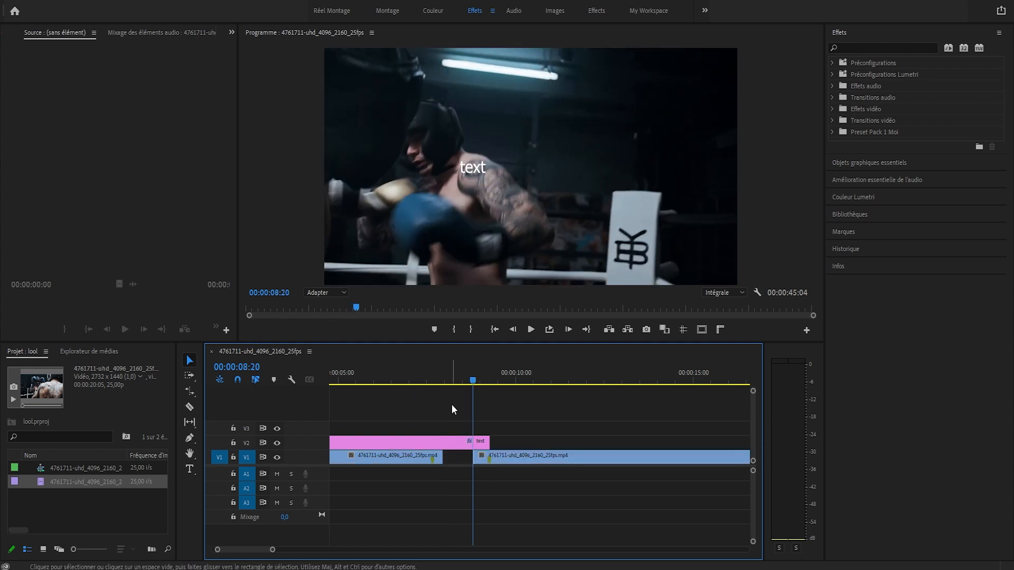
Step: Play the sequence full screen from 00:00:06:21 to about 00:00:12:09 and return to the editing workspace
scroll(471, 461, down, 5)
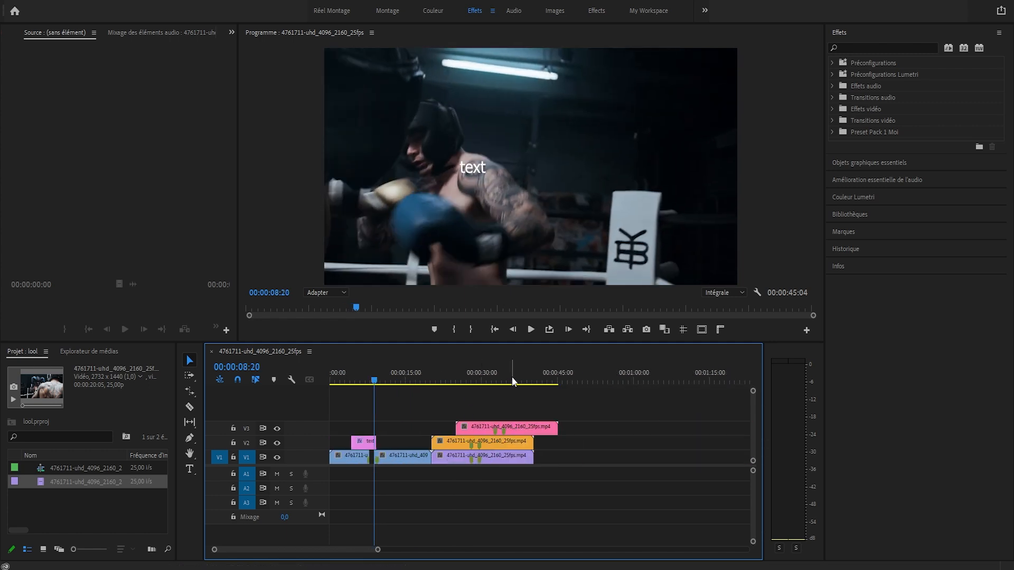
scroll(513, 439, up, 8)
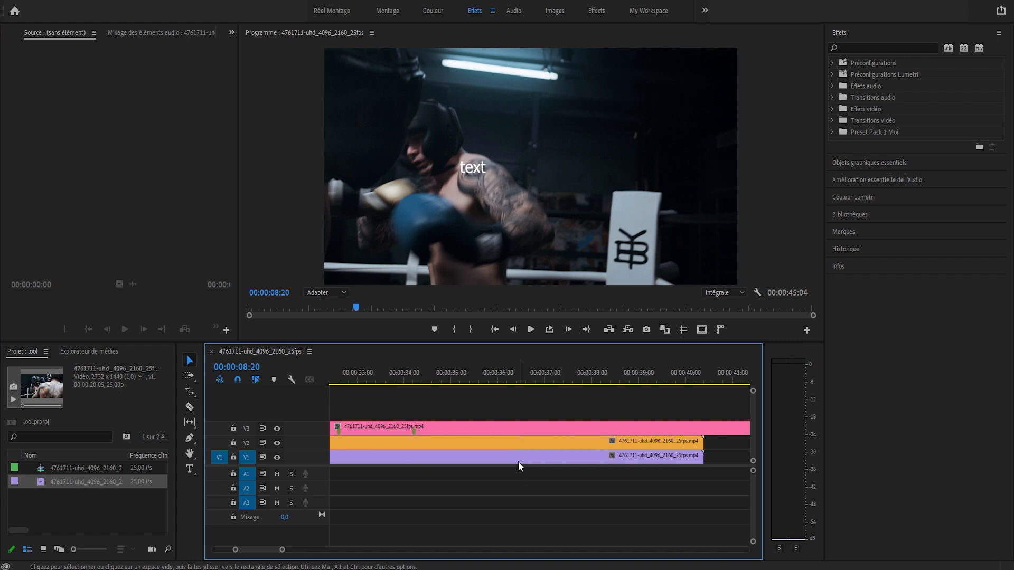
click(518, 461)
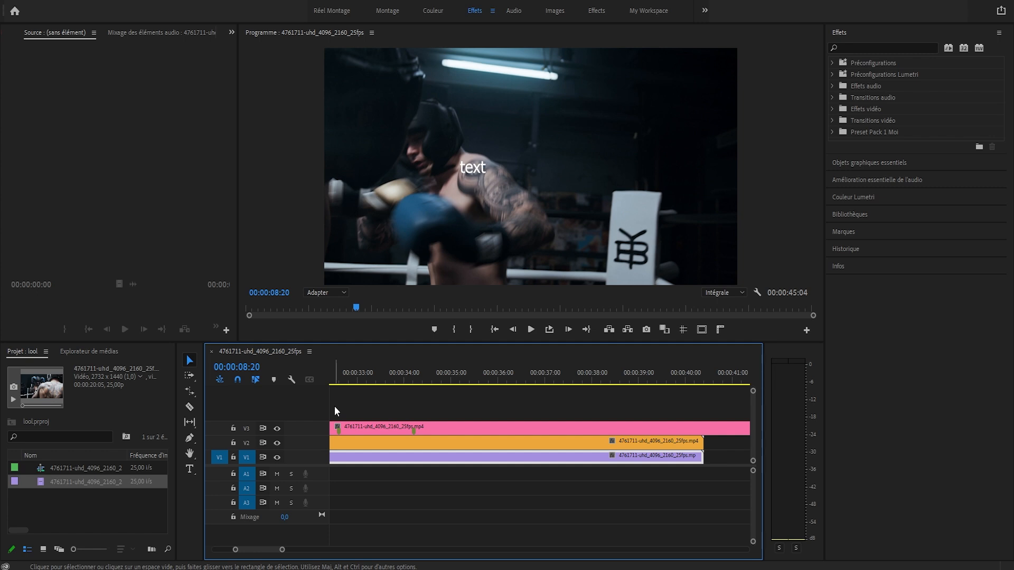
scroll(461, 433, down, 5)
drag(287, 550, 274, 551)
drag(369, 374, 339, 376)
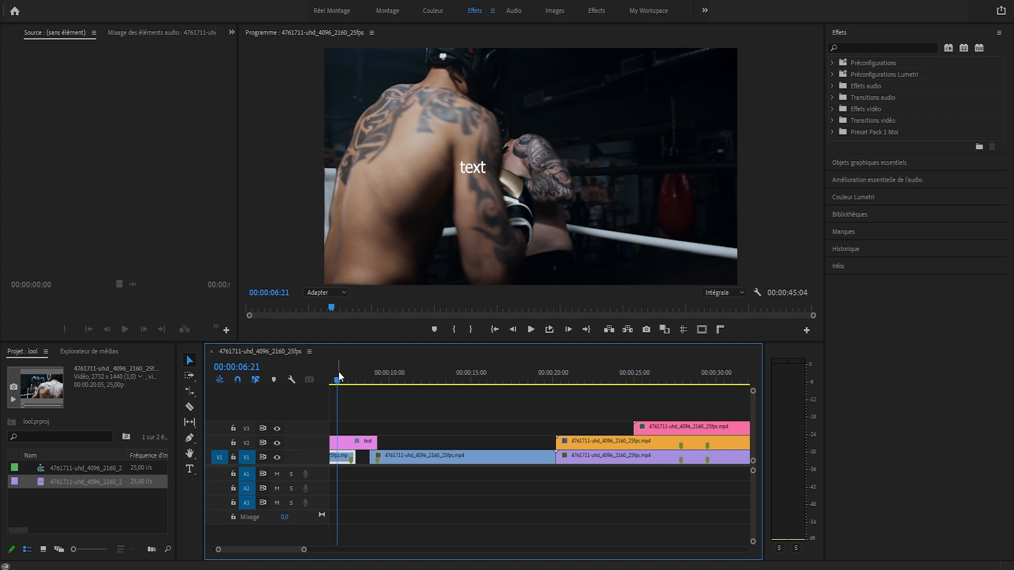
key(ctrl+grave)
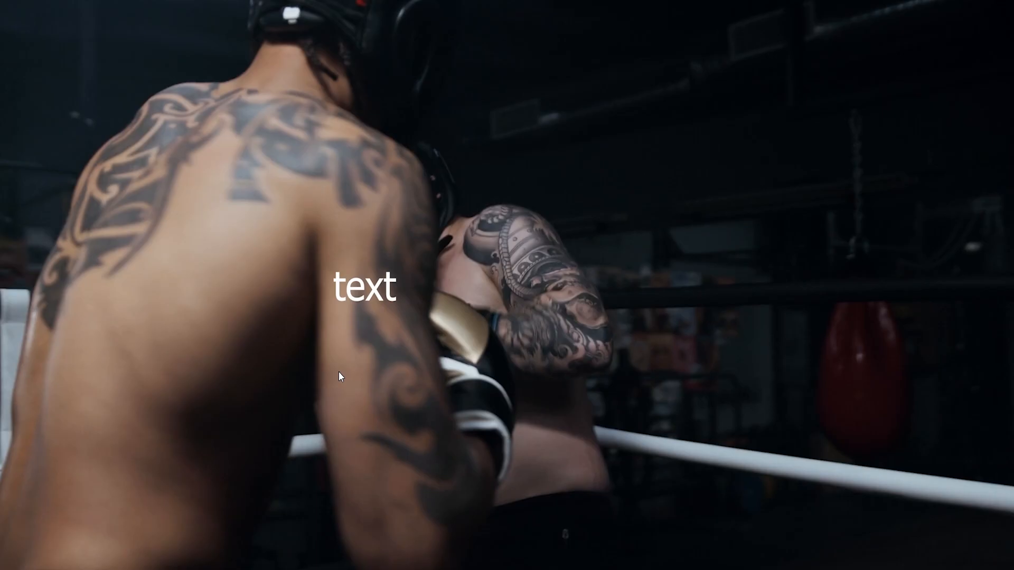
key(space)
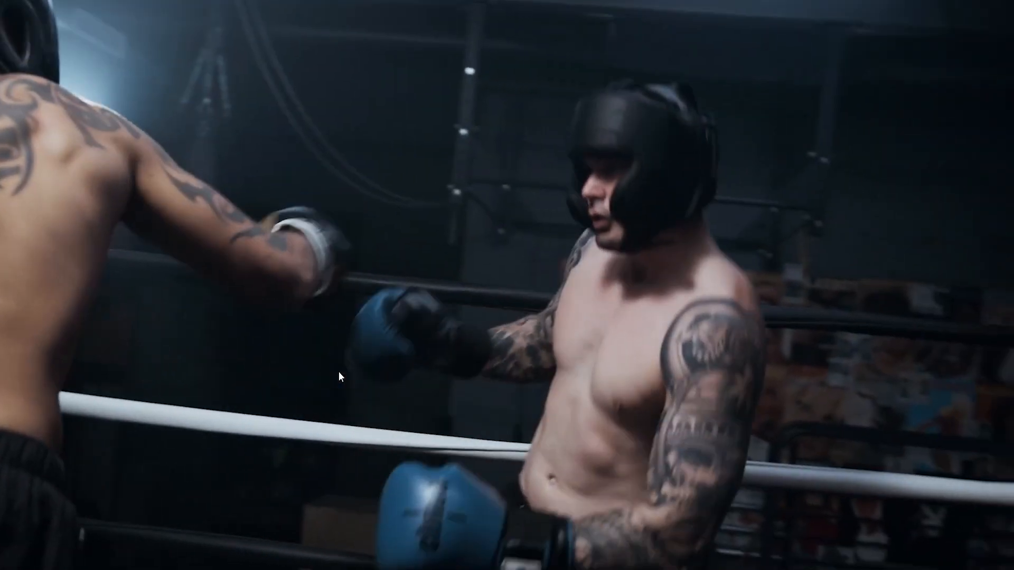
key(ctrl+grave)
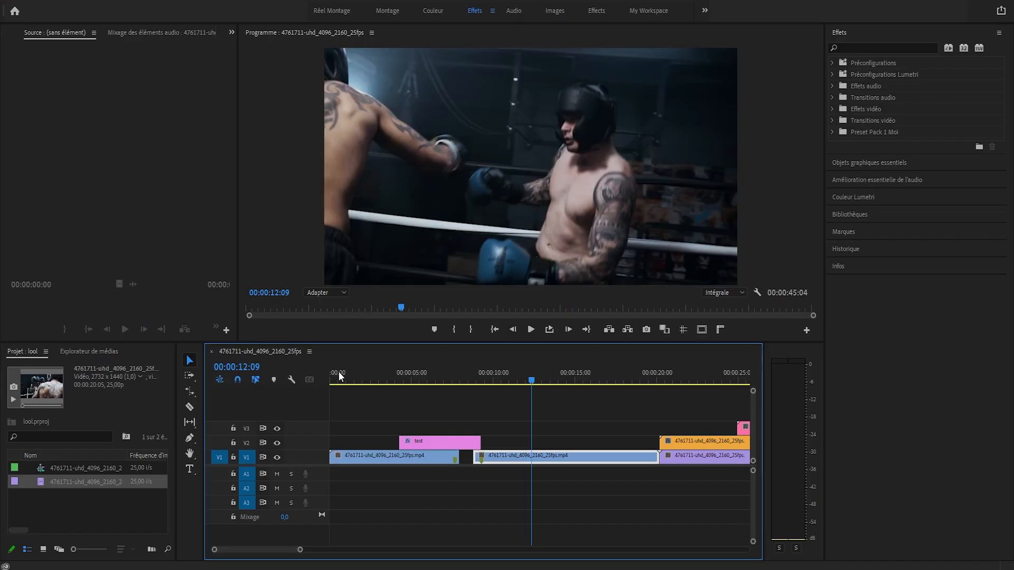
Step: Delete the text clip from V2
drag(300, 550, 319, 550)
click(400, 442)
key(Delete)
Step: Place copies of the first V1 clip on tracks V2, V3, V4 and V5, and set the playhead to 00:00:01:04
click(372, 457)
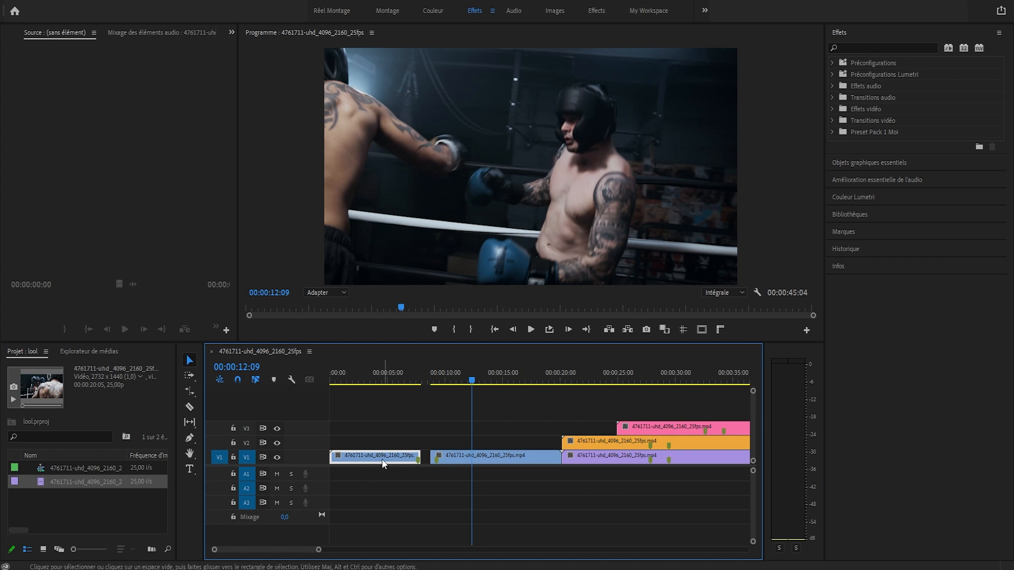
drag(353, 459, 362, 396)
click(343, 369)
click(354, 457)
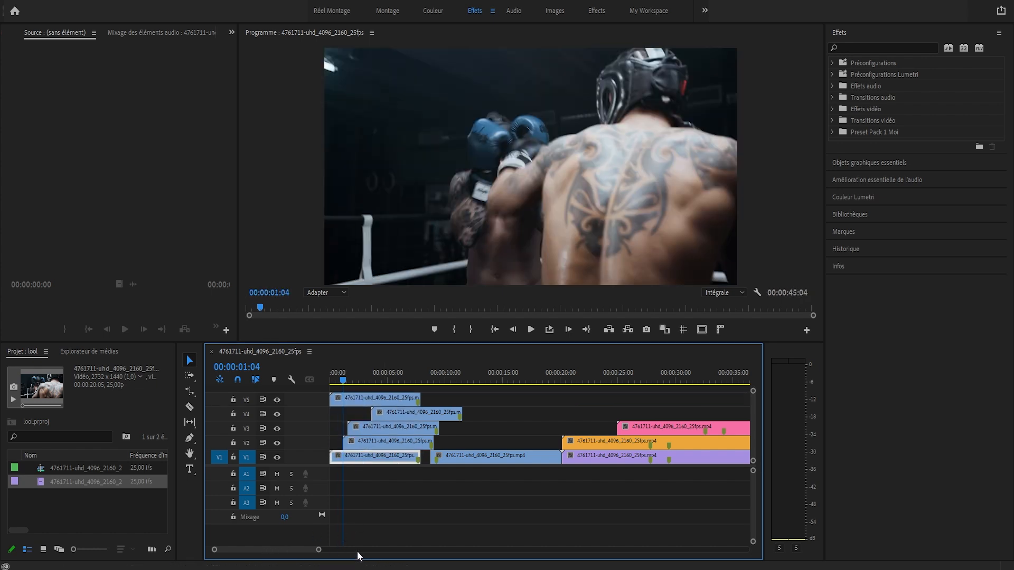
Step: Delete the blue clip copies stacked on V2 to V5 above the first V1 clip
drag(320, 550, 368, 549)
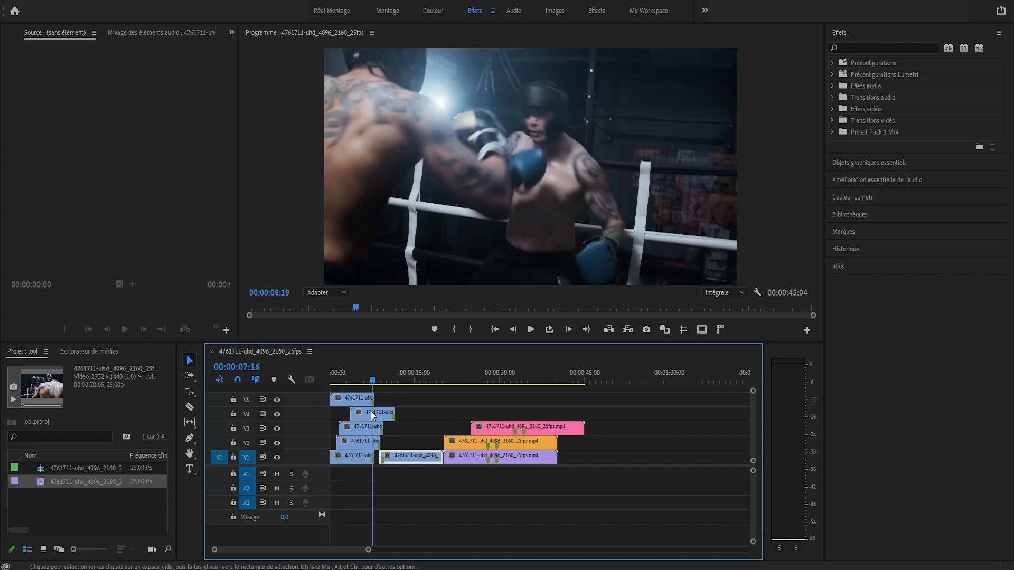
drag(415, 394, 343, 441)
key(Delete)
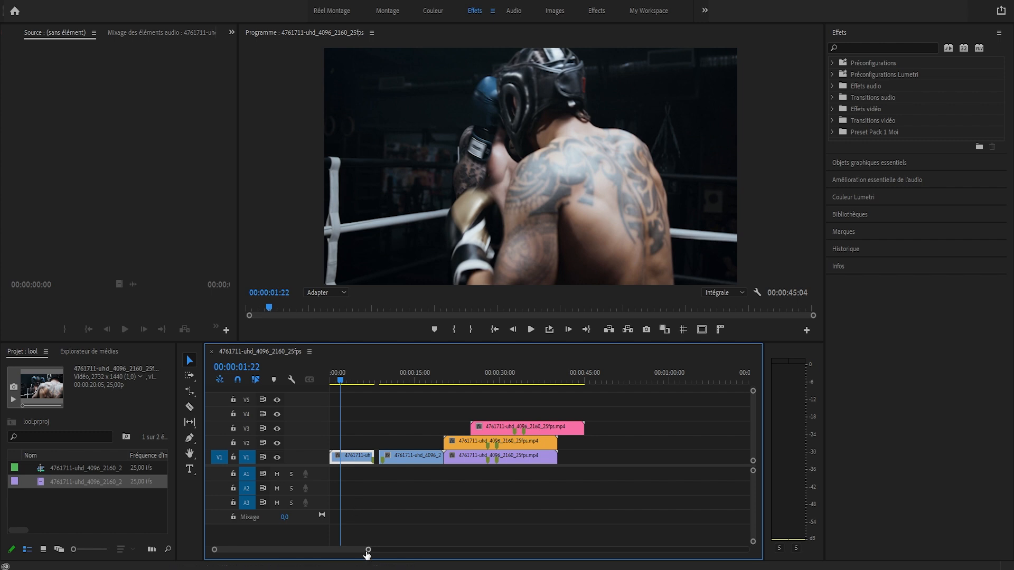
Step: Activate the Type tool and set the playhead to 00:00:02:03 over the first V1 clip
drag(368, 550, 309, 549)
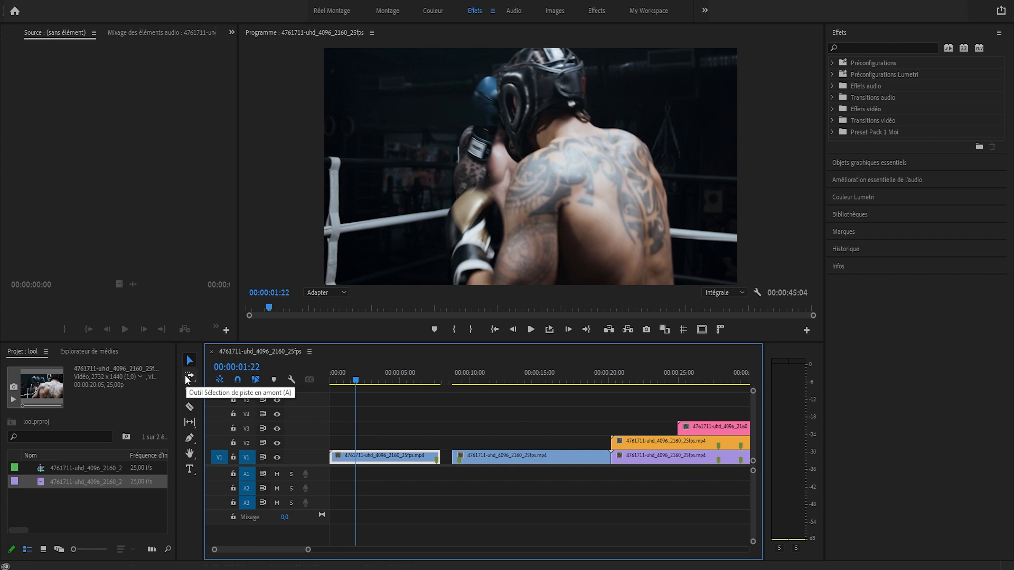
click(189, 469)
click(385, 460)
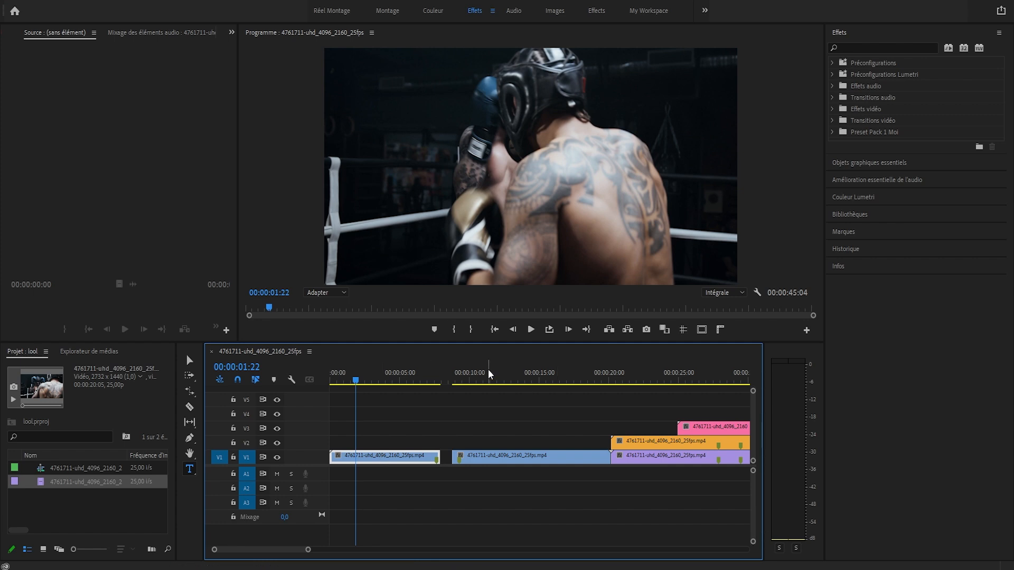
click(375, 380)
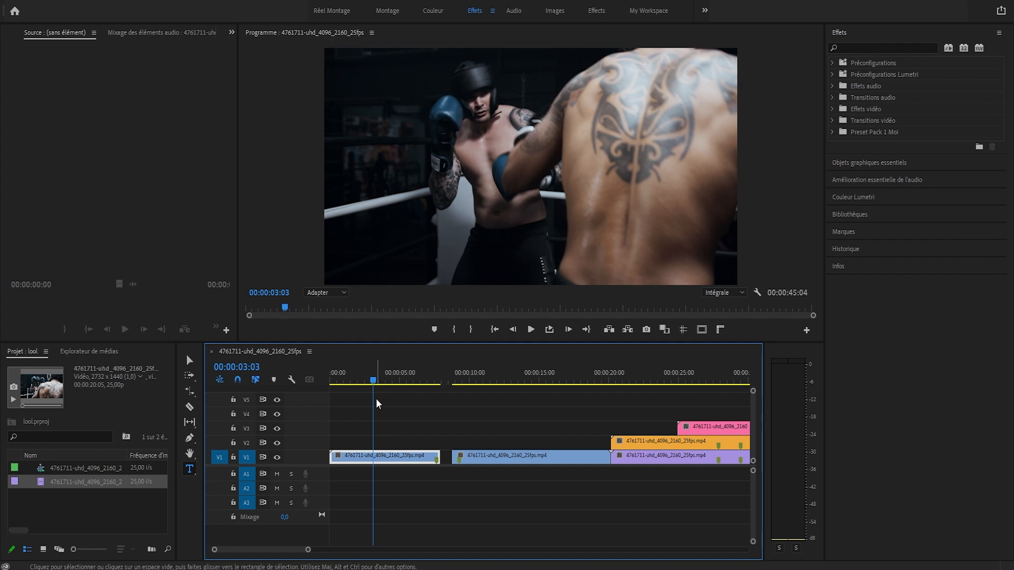
click(361, 378)
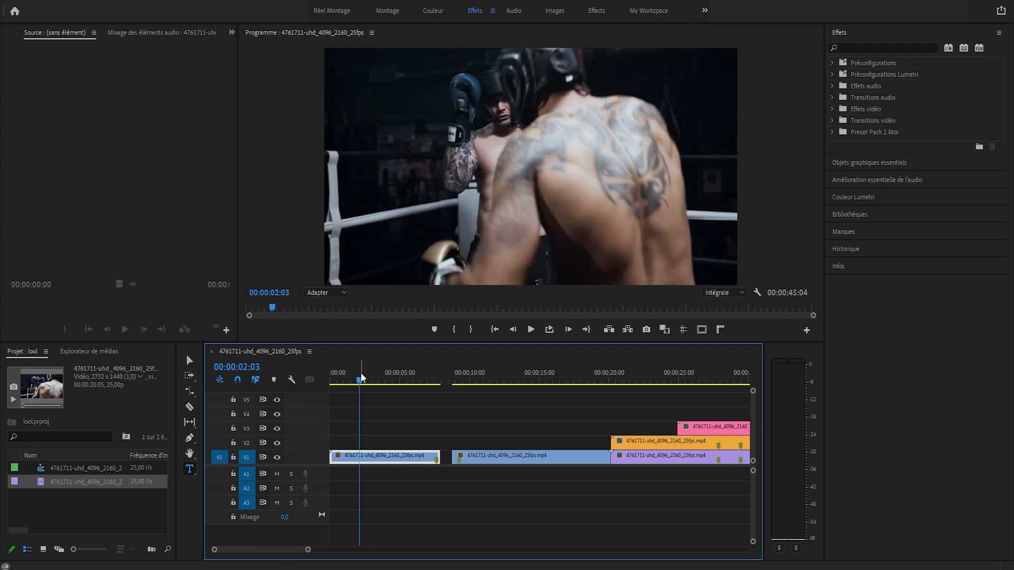